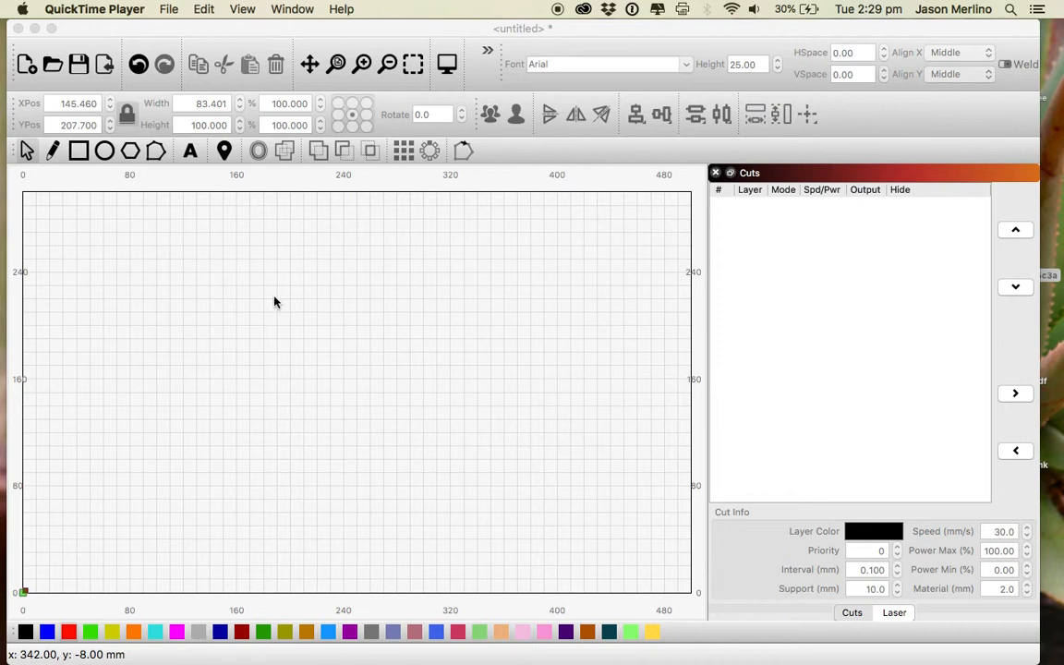
Step: Add the text "Test" in the upper part of the workspace near X 138, Y 208 mm and select it
click(189, 150)
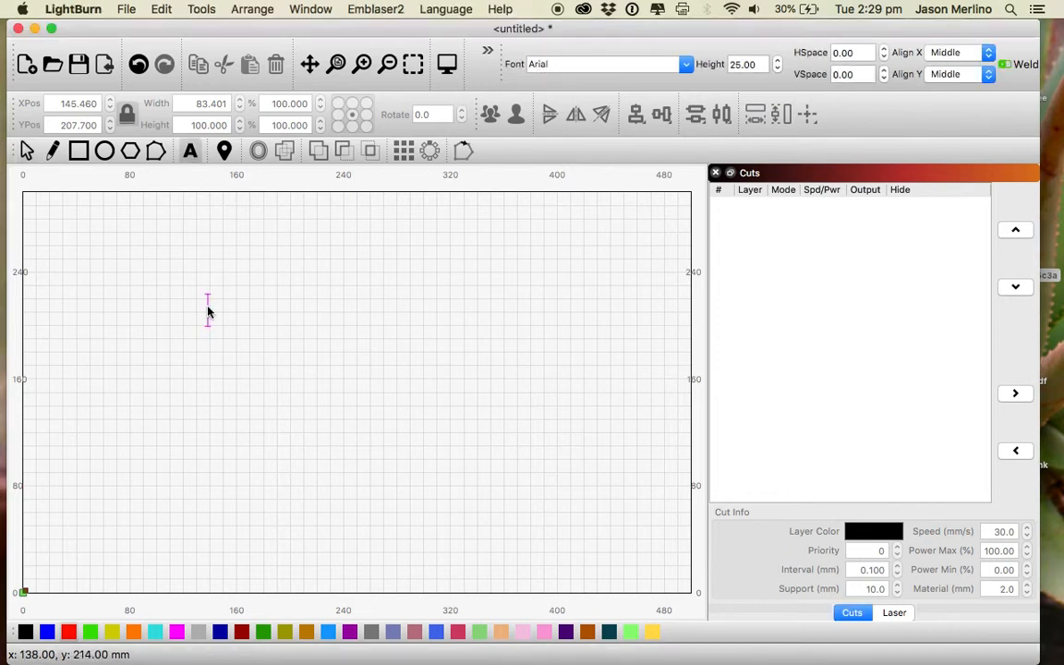
text(Test)
click(274, 335)
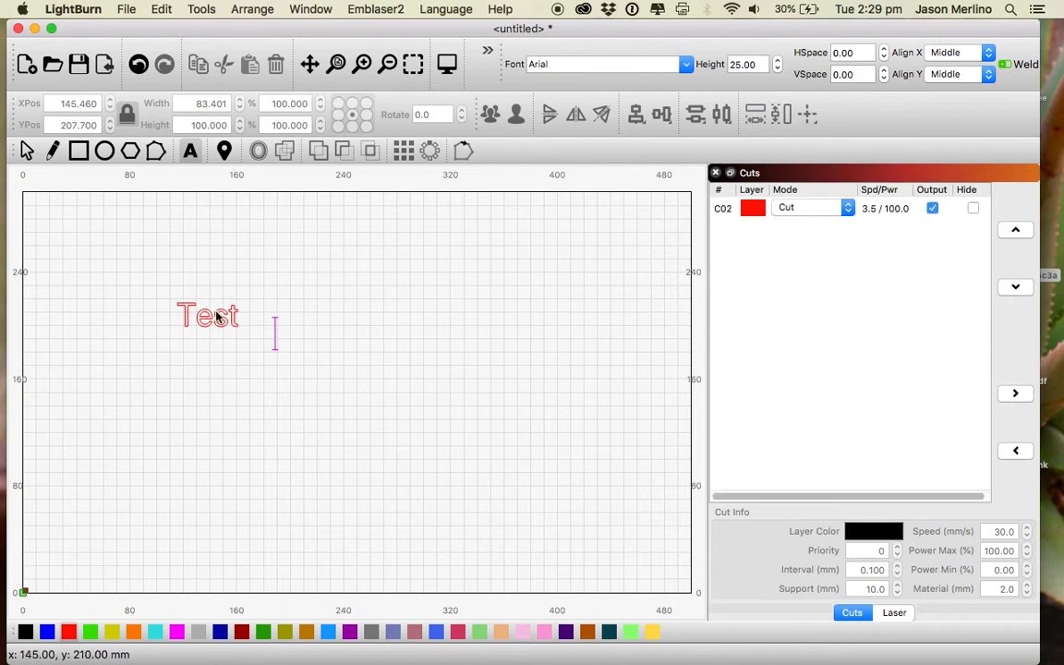
click(26, 150)
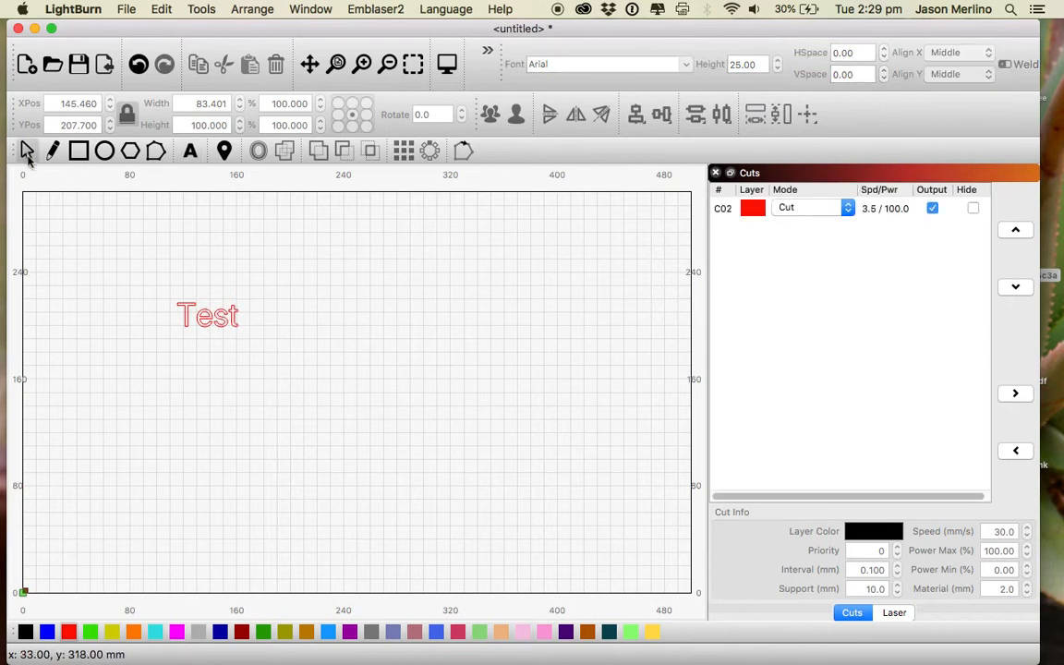
click(205, 317)
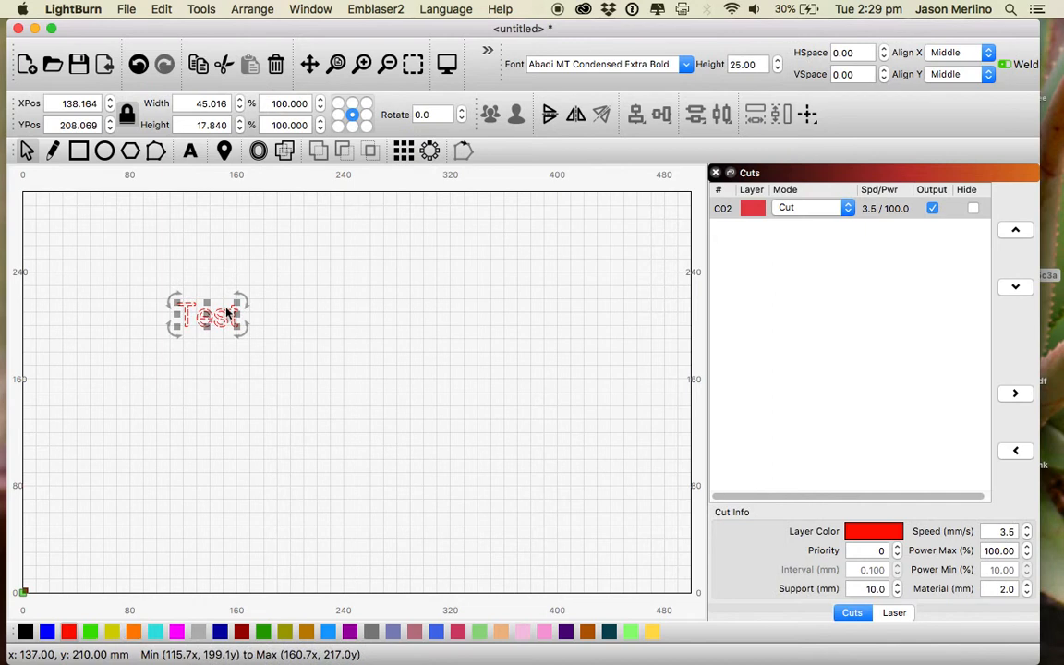
Step: Try smaller font heights on the "Test" text and bring the height back to 25.00
click(779, 74)
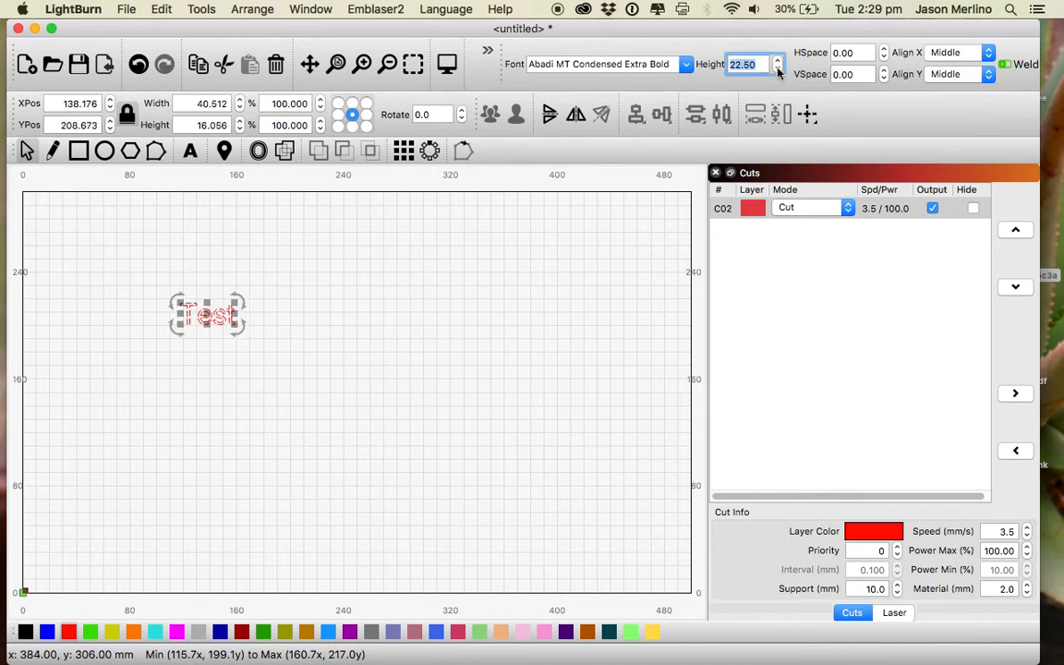
click(779, 74)
click(779, 74)
click(779, 74)
click(779, 73)
click(779, 60)
click(779, 60)
click(779, 60)
click(779, 60)
click(779, 60)
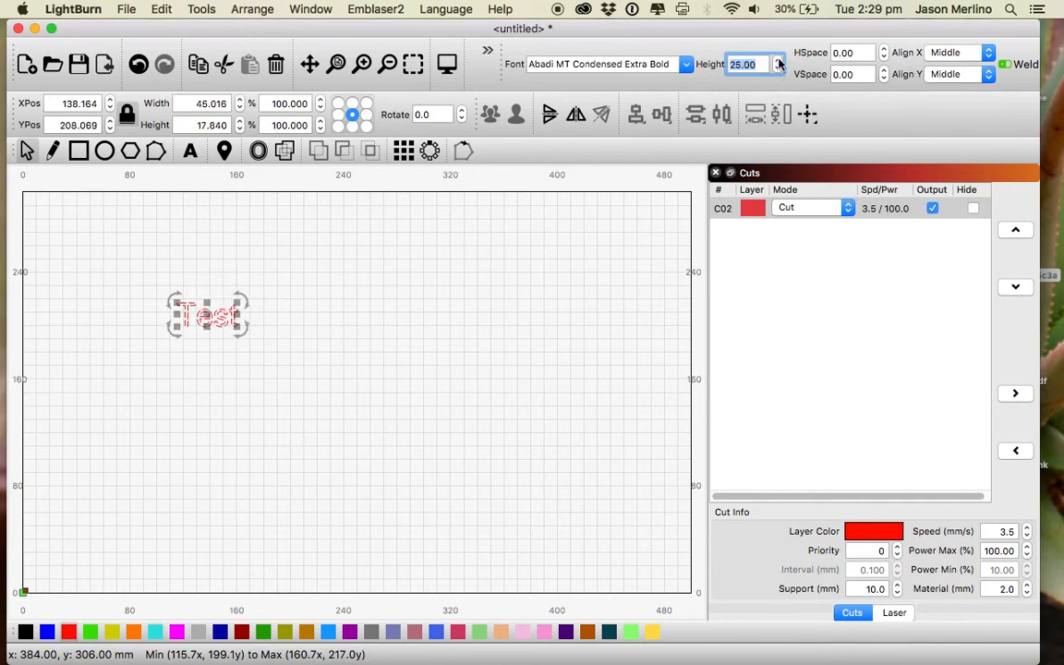
Step: Change the font of the "Test" text to Adobe Garamond Pro
click(687, 65)
click(687, 65)
click(687, 64)
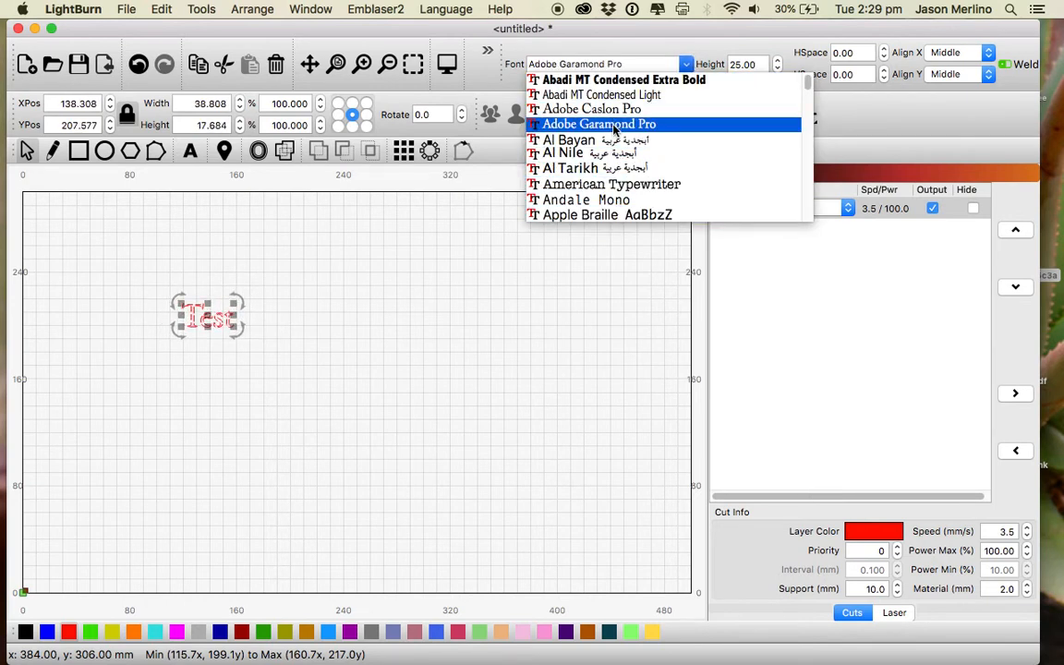
click(613, 127)
click(220, 339)
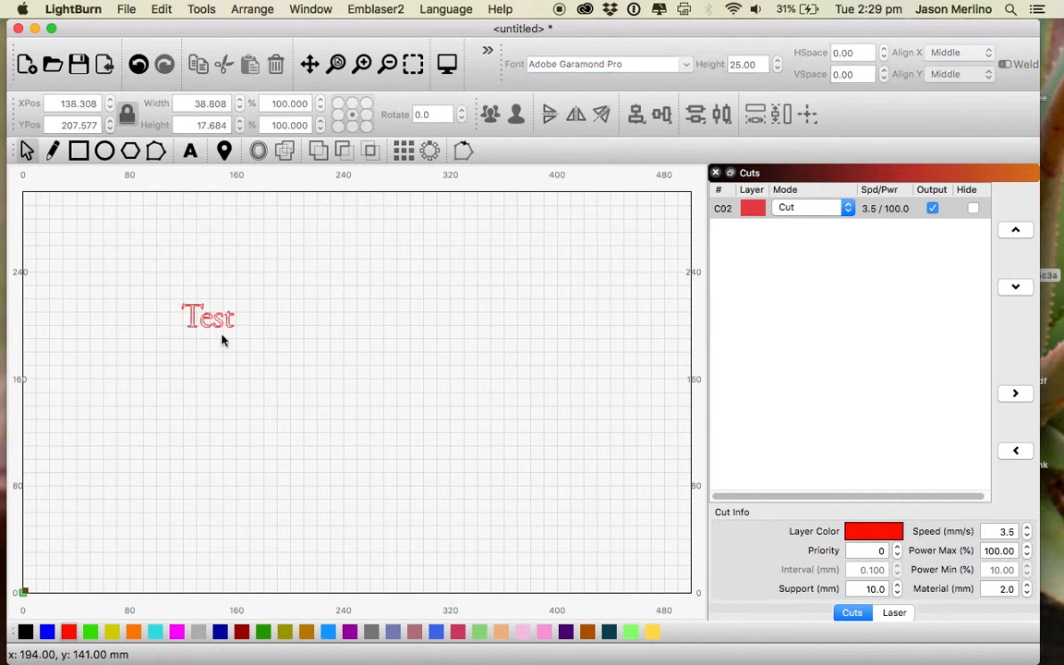
Step: Move the "Test" text toward the middle of the workspace, to about X 228.5, Y 171.5 mm
click(214, 323)
drag(208, 317, 331, 374)
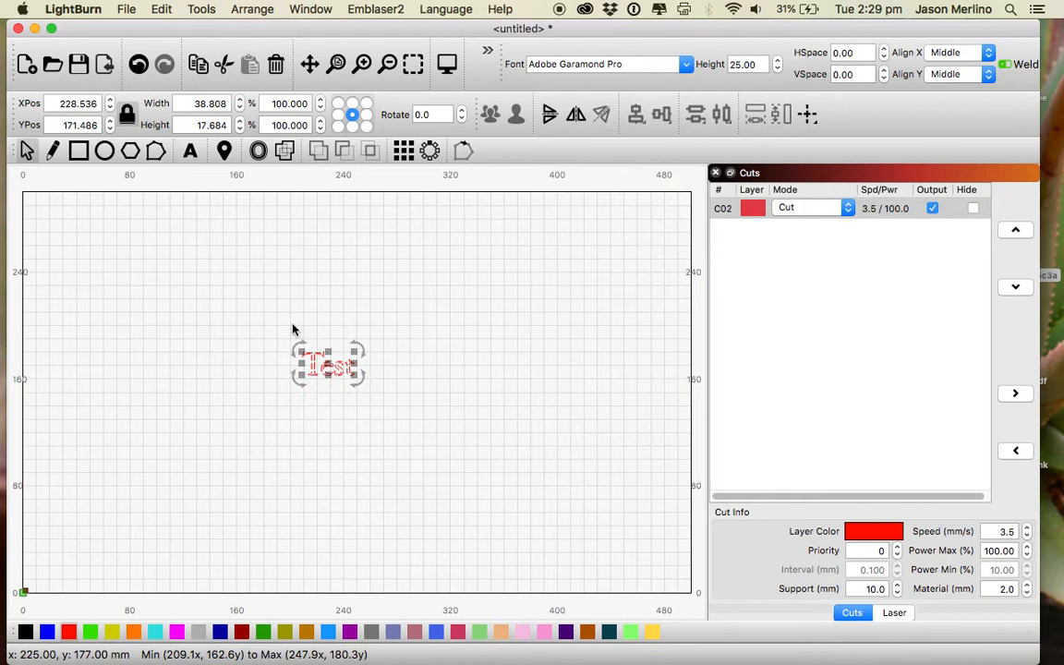
click(314, 384)
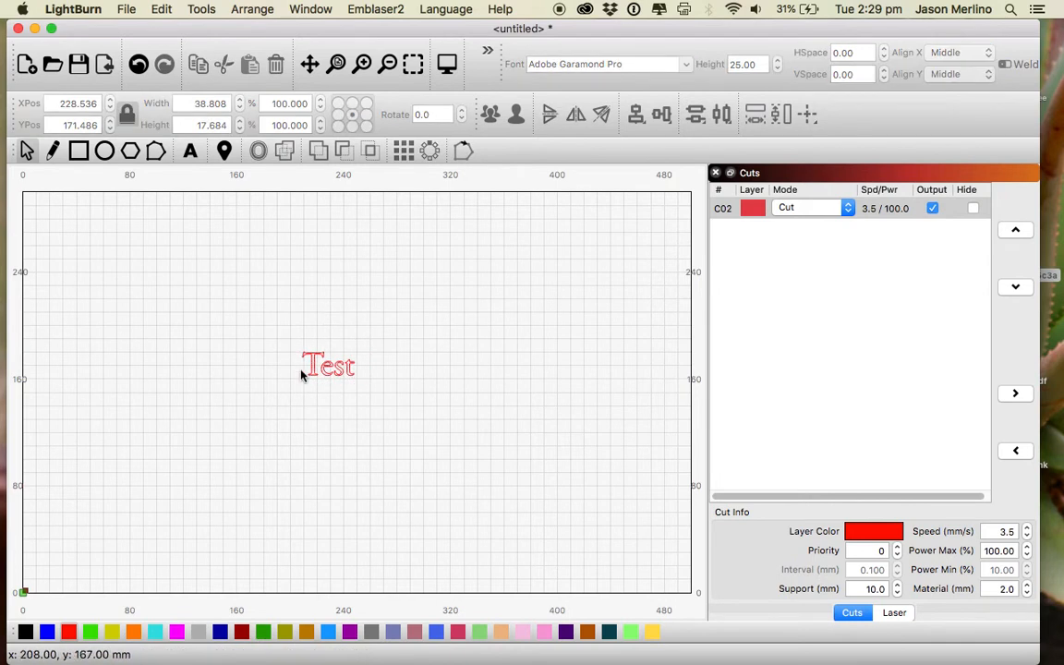
Step: Reduce the overall width of the "Test" text to 30.808 mm with its proportions locked
click(330, 371)
click(330, 372)
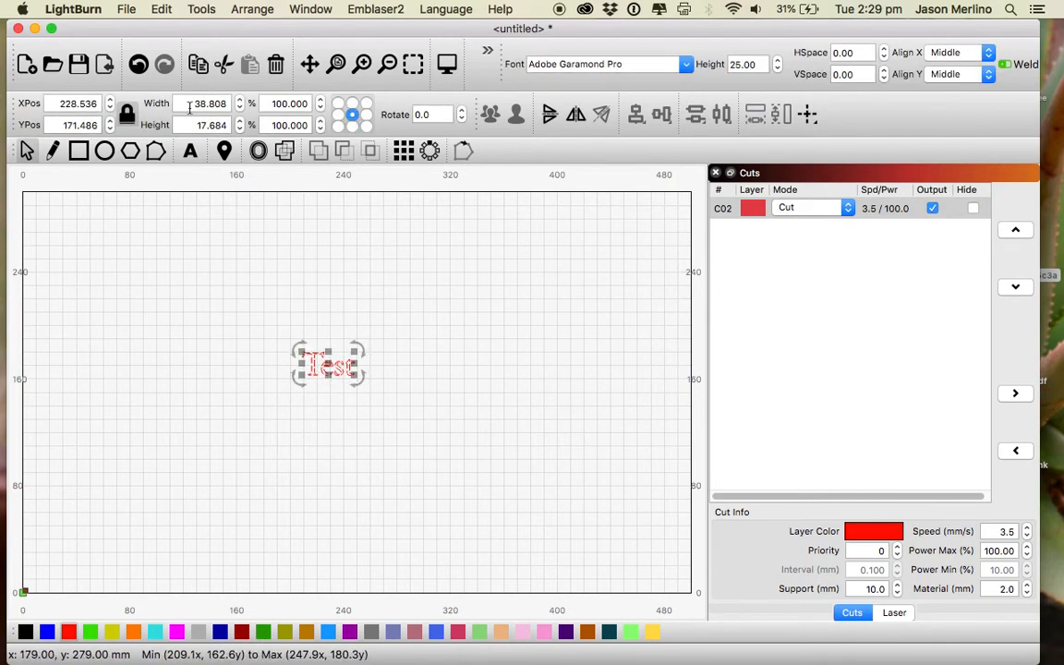
click(240, 109)
click(240, 109)
click(240, 109)
click(241, 109)
click(240, 109)
click(240, 109)
click(240, 109)
click(240, 109)
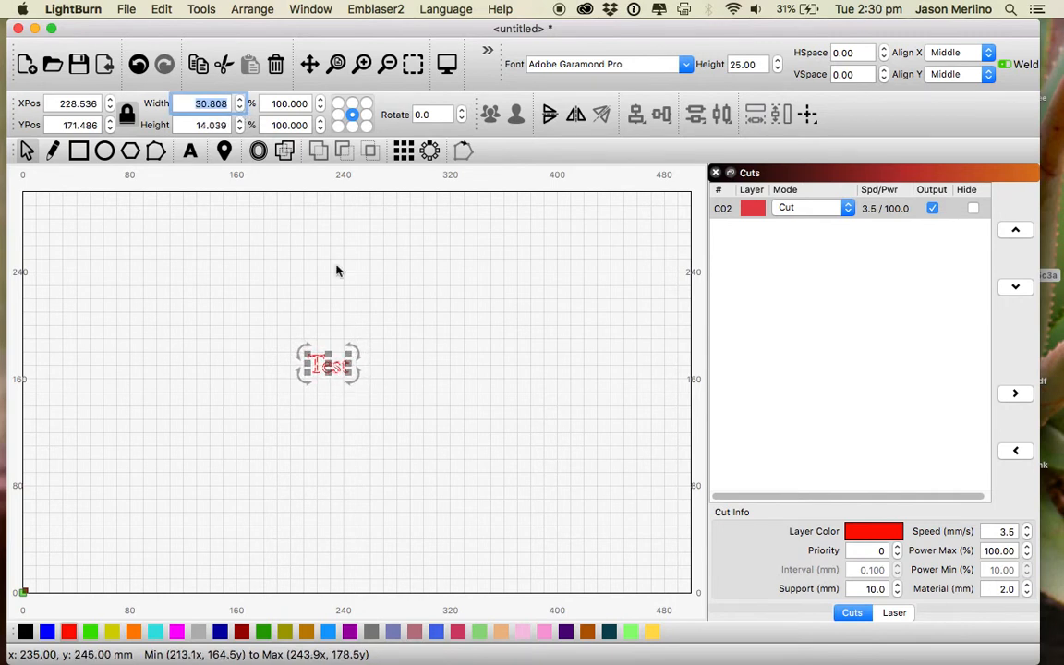
Step: Set the font height of the "Test" text to 35.00
click(778, 74)
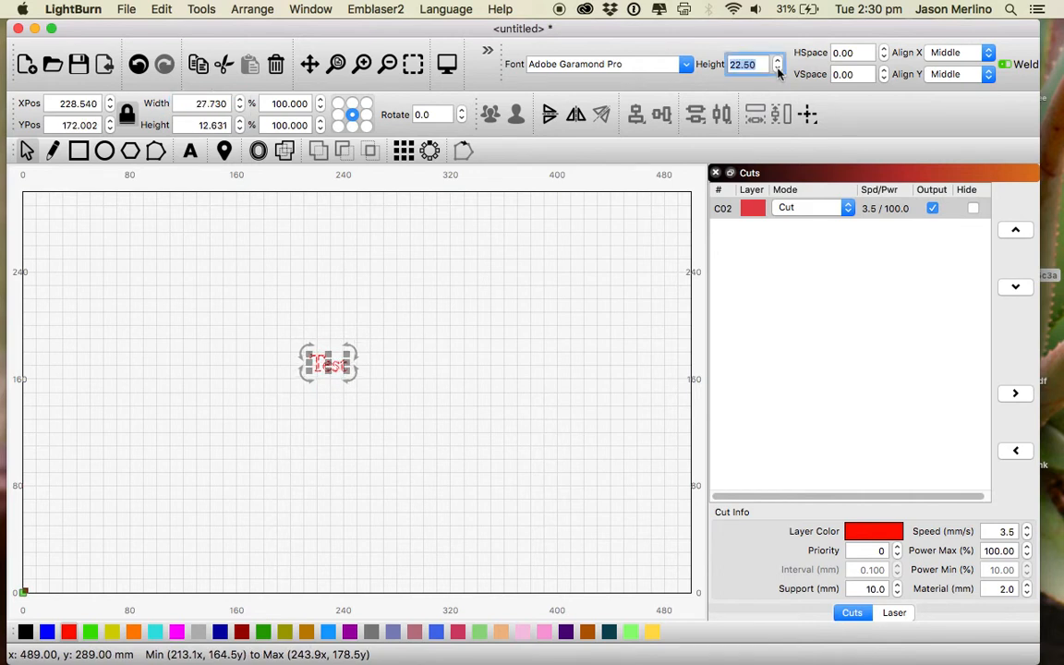
click(778, 58)
click(779, 58)
click(779, 59)
click(778, 59)
click(779, 58)
click(337, 384)
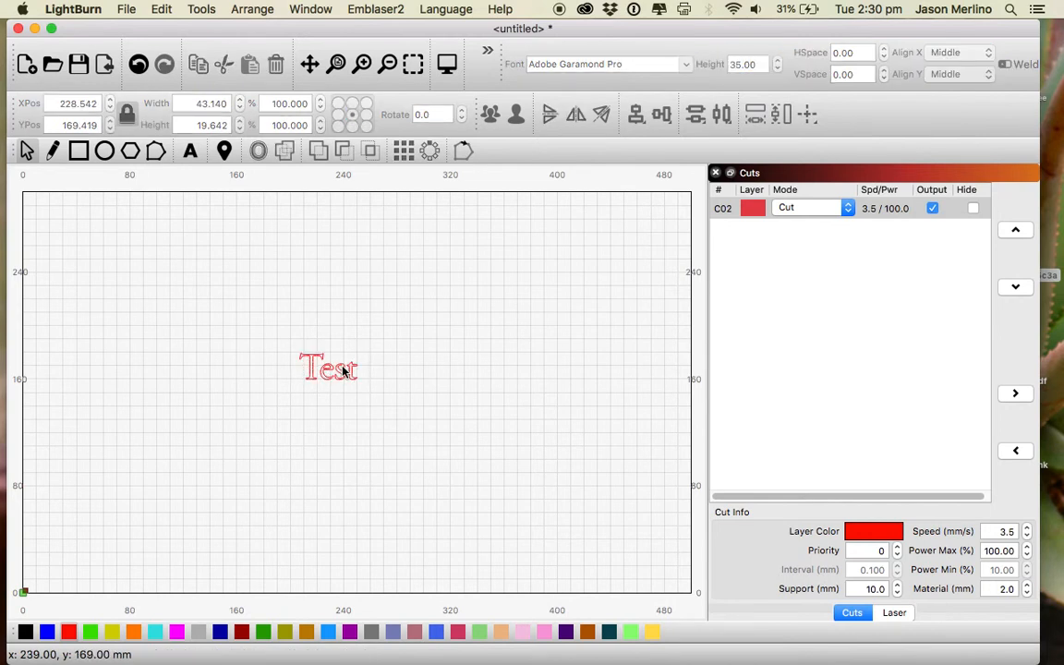
Step: Assign the "Test" text to the black layer C00
click(338, 377)
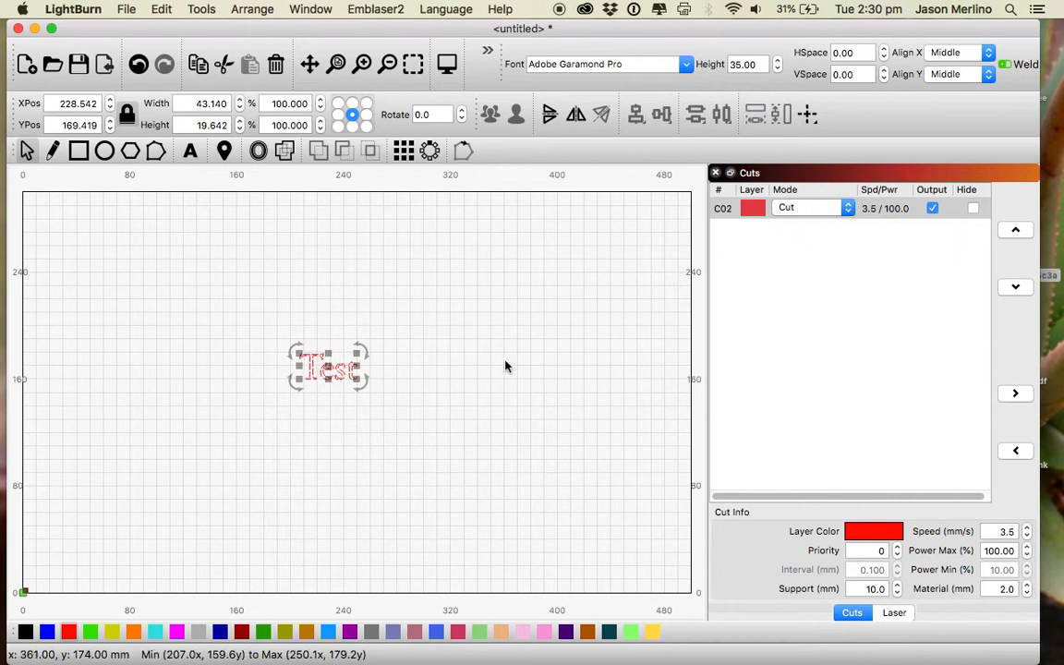
click(849, 209)
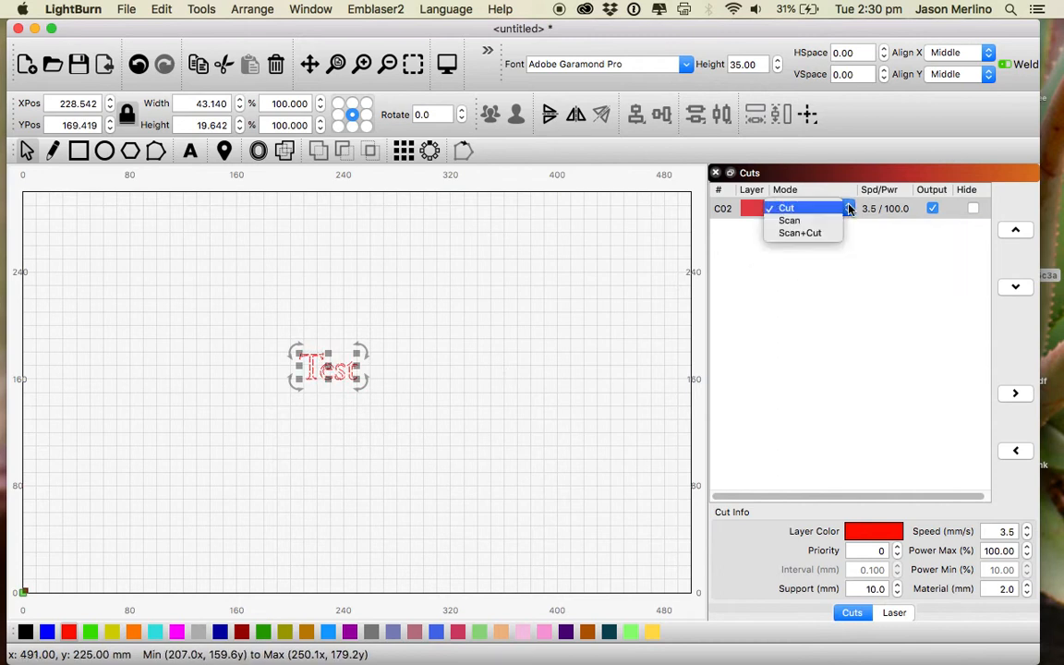
click(849, 209)
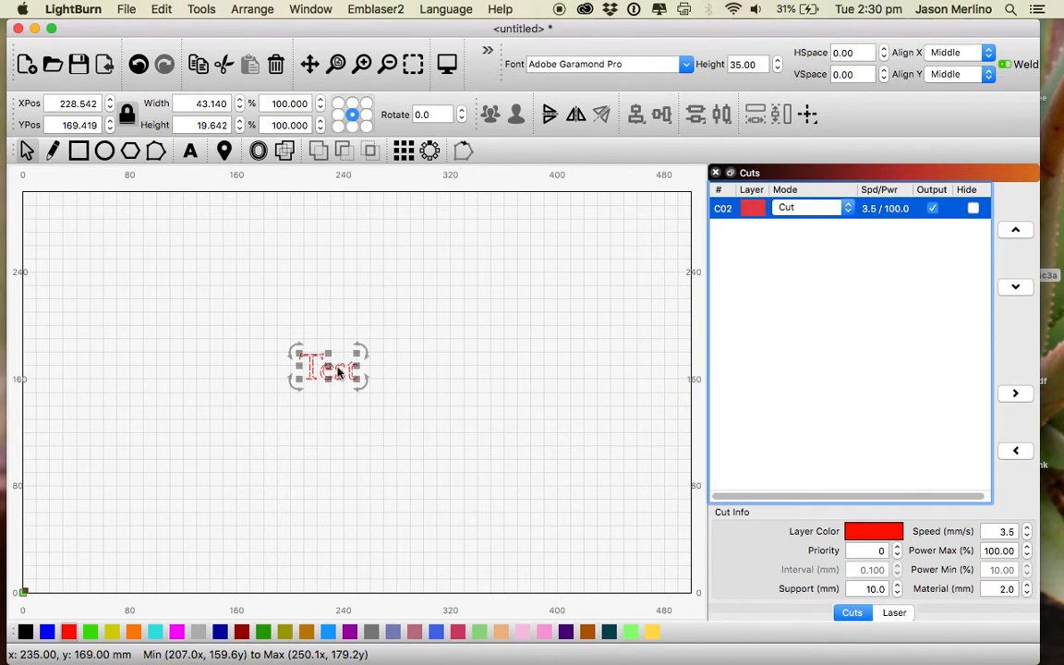
click(25, 631)
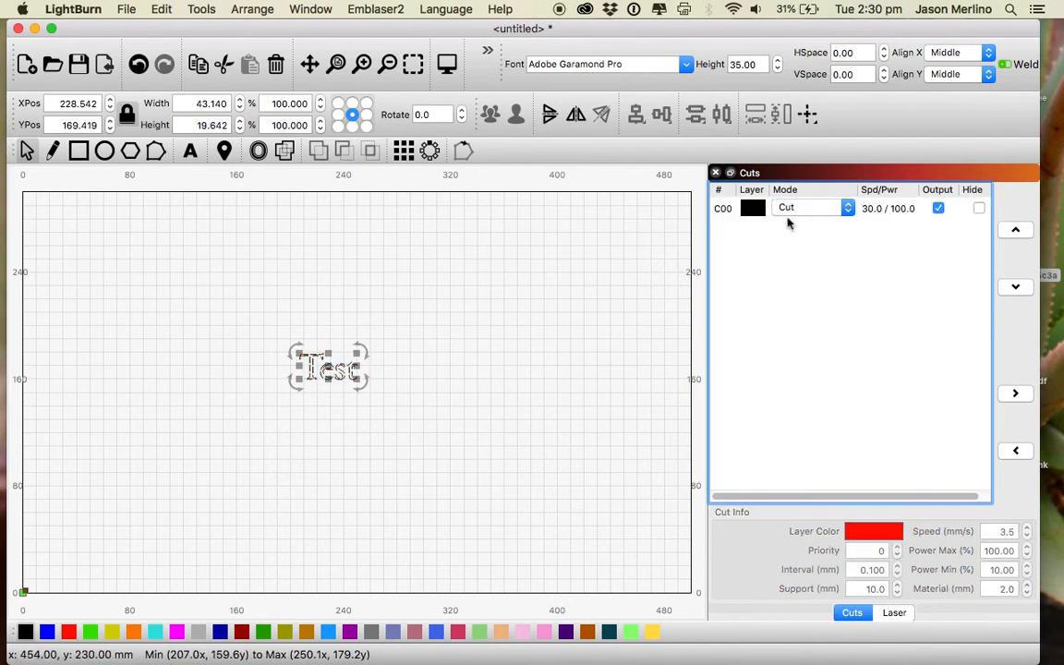
Step: Set the black layer's mode to Scan and preview the engraving of the text
click(832, 209)
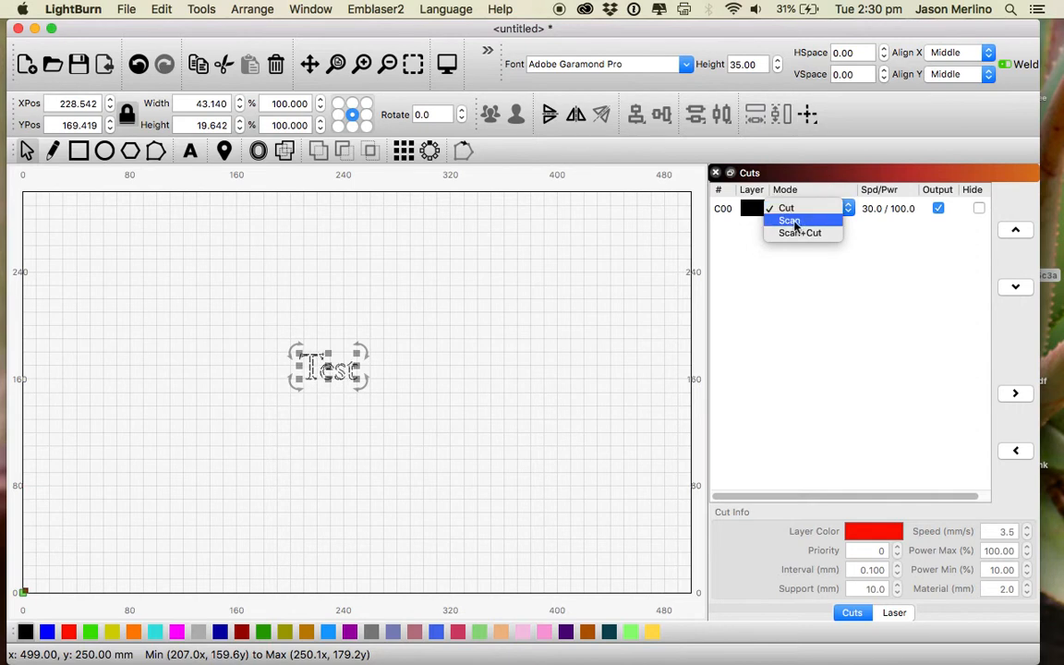
click(793, 225)
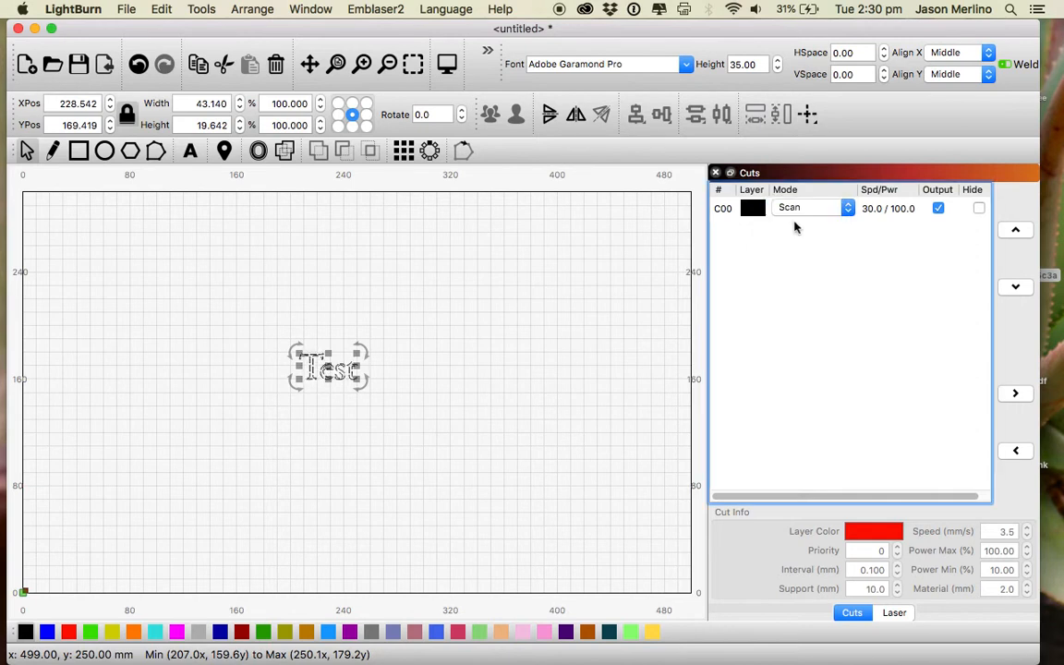
click(360, 423)
click(342, 370)
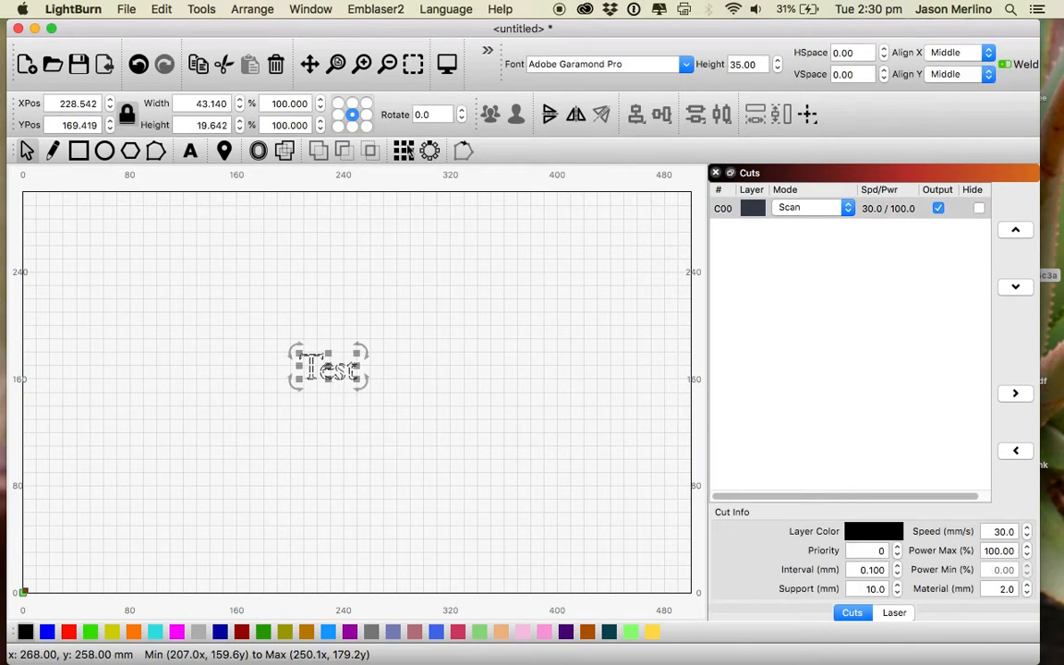
click(449, 66)
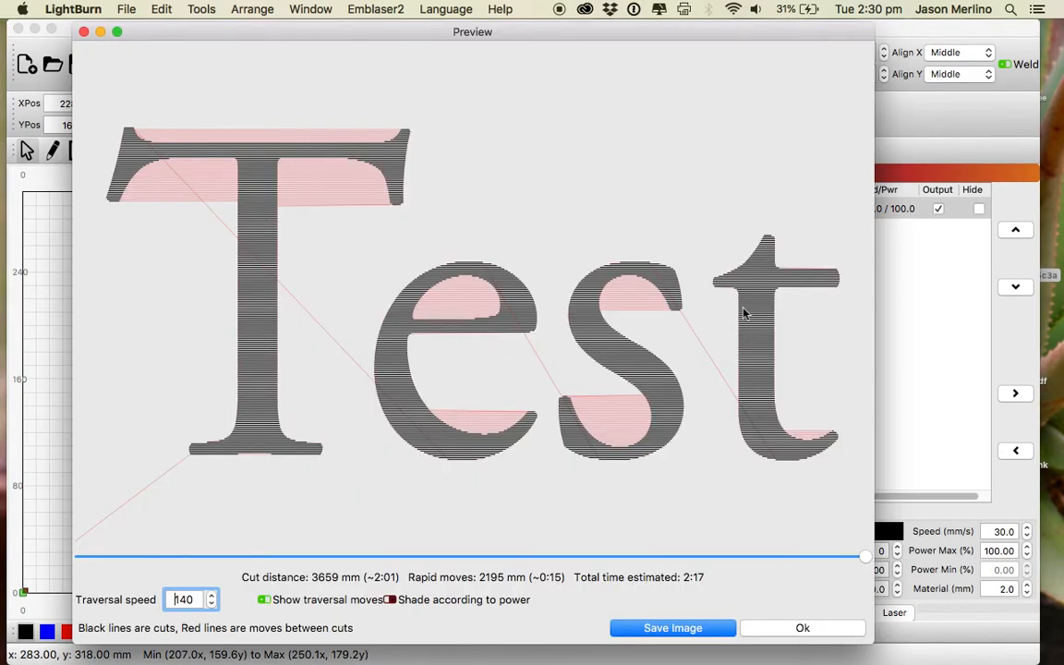
click(802, 628)
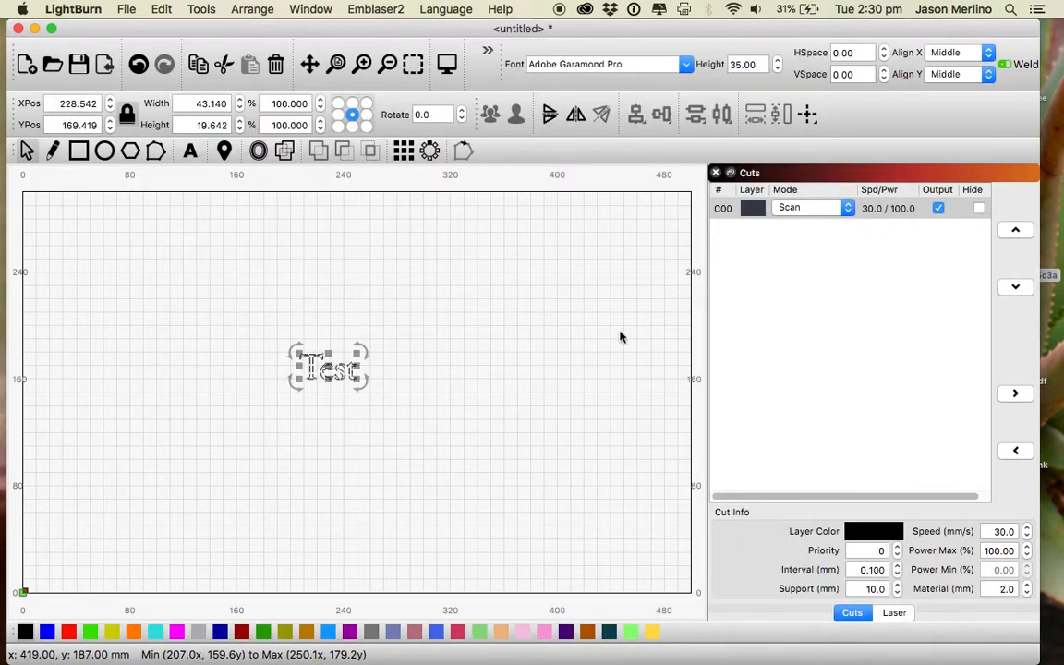
Step: Switch the black layer to Cut mode and review its detailed cut settings
click(843, 209)
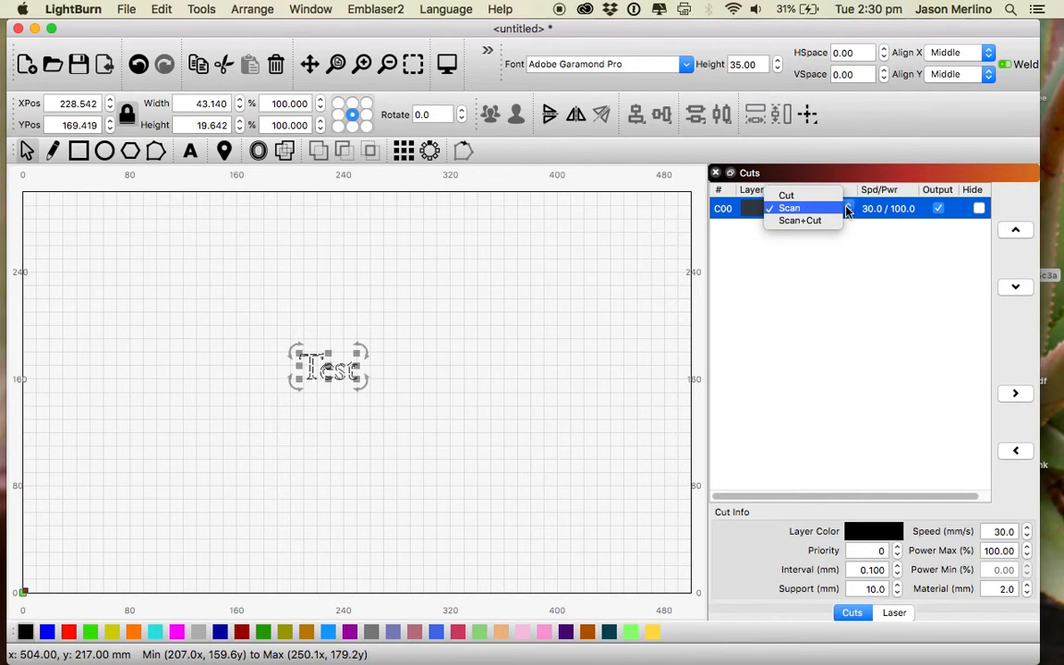
click(829, 196)
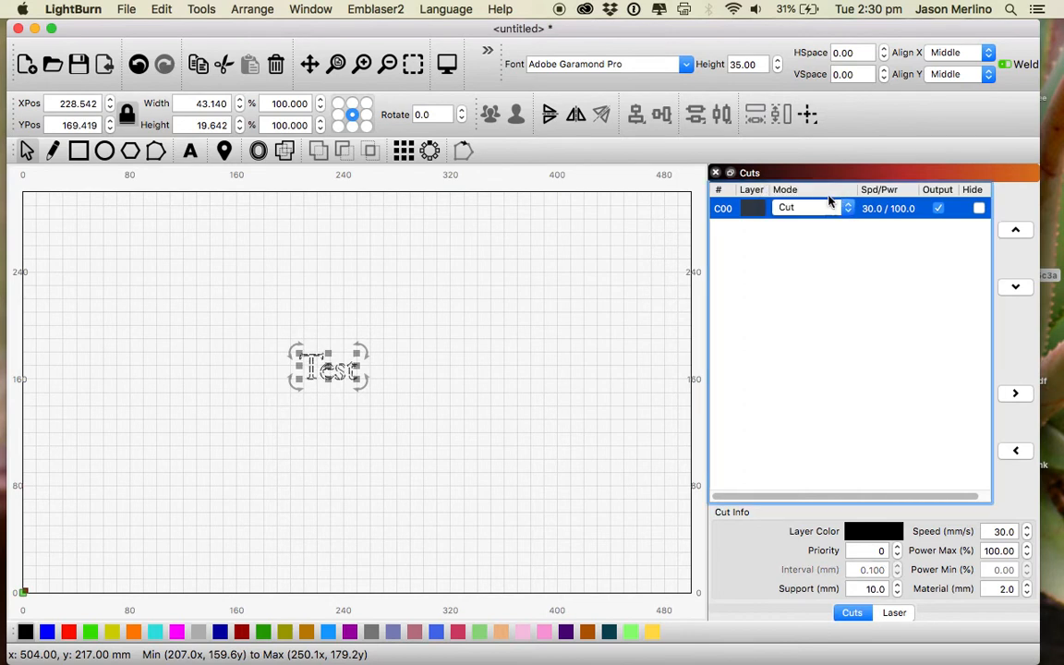
double_click(885, 208)
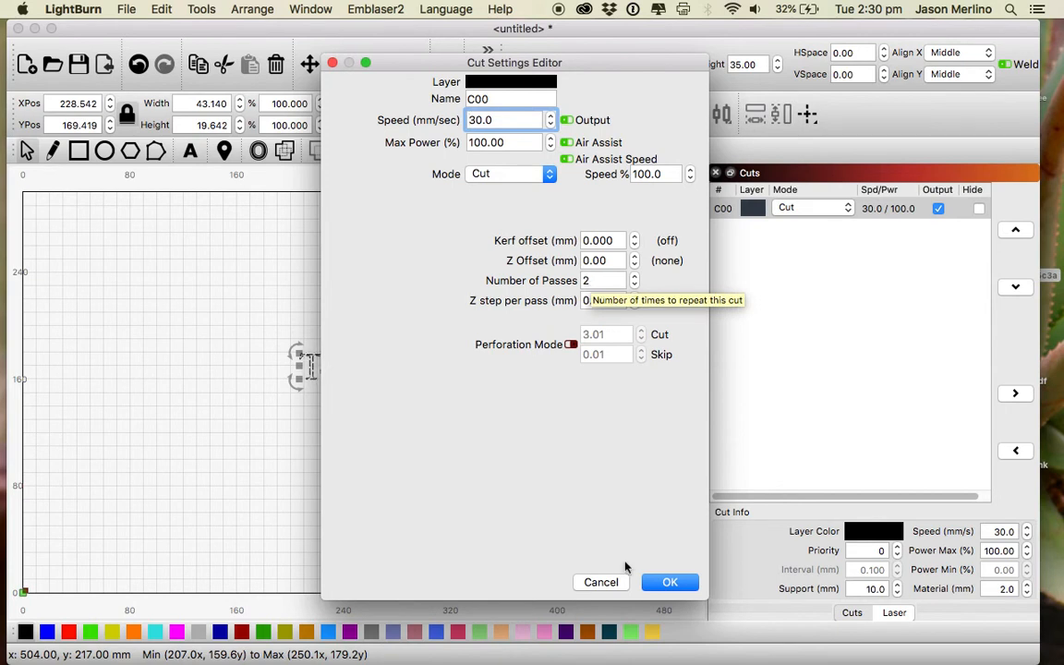
key(Return)
Step: Preview the outline cut path and estimated time for the "Test" text
click(426, 454)
click(333, 373)
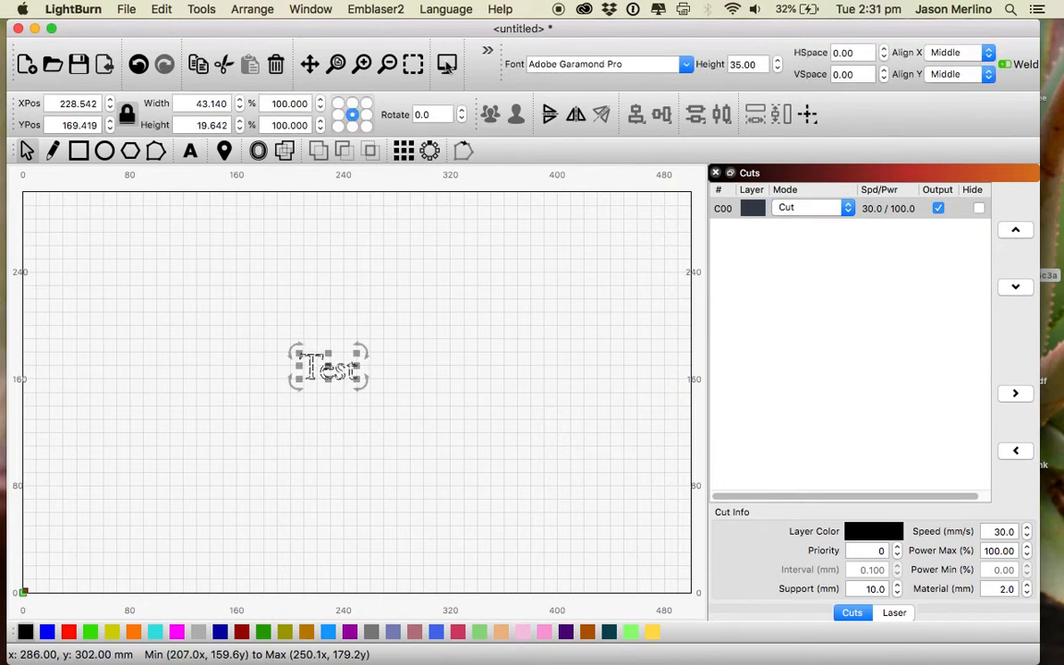
click(446, 63)
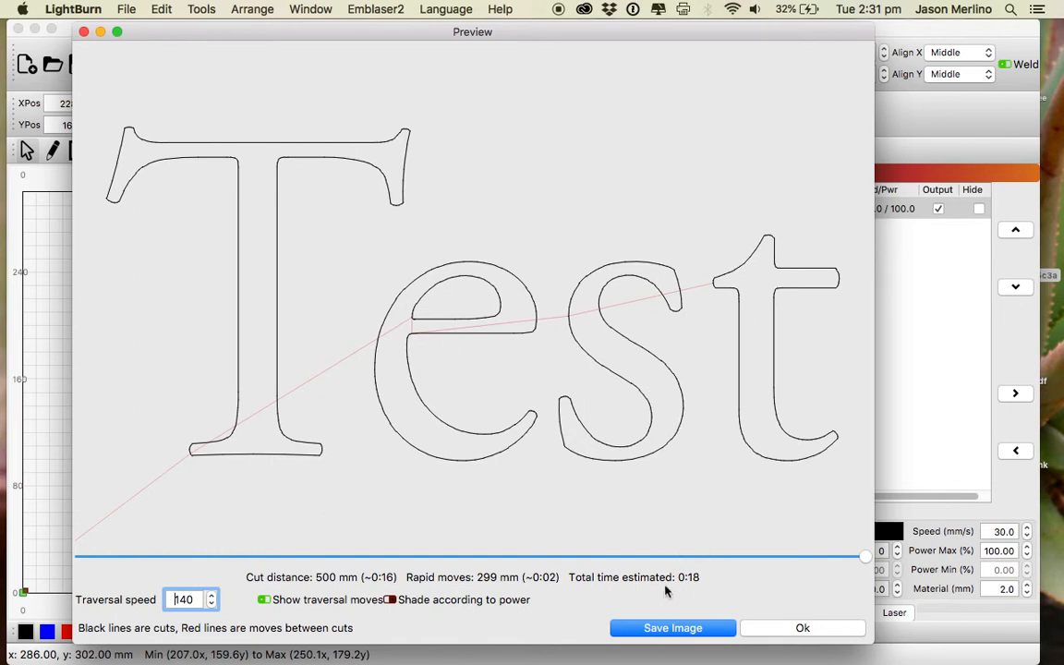
click(792, 630)
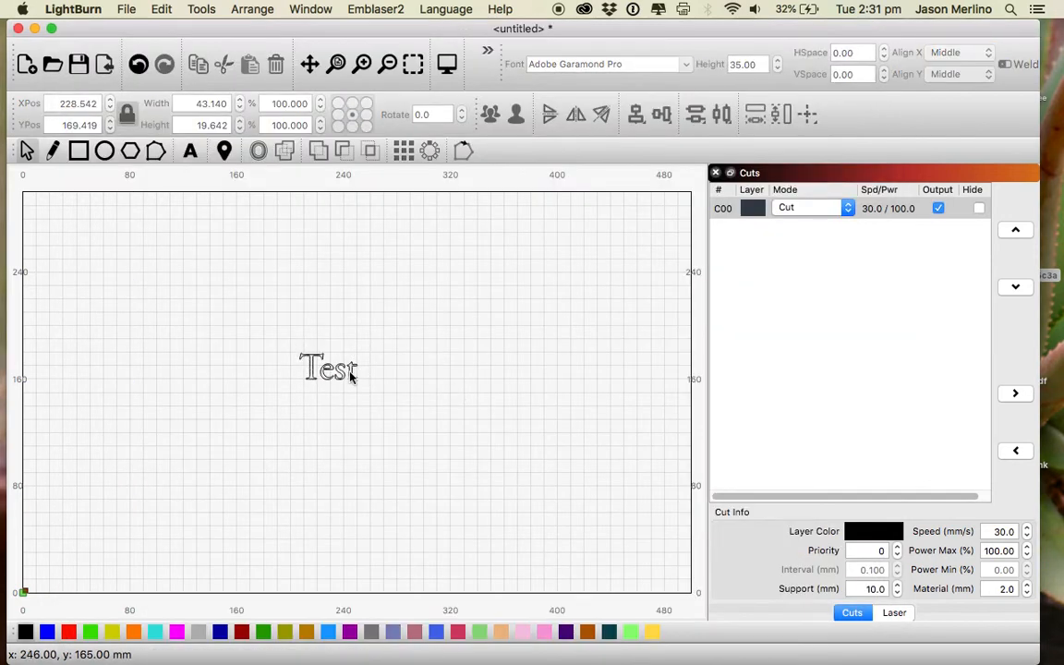
Step: Switch the layer of the "Test" text back to Scan mode and check the estimated time in the preview
click(339, 376)
click(811, 208)
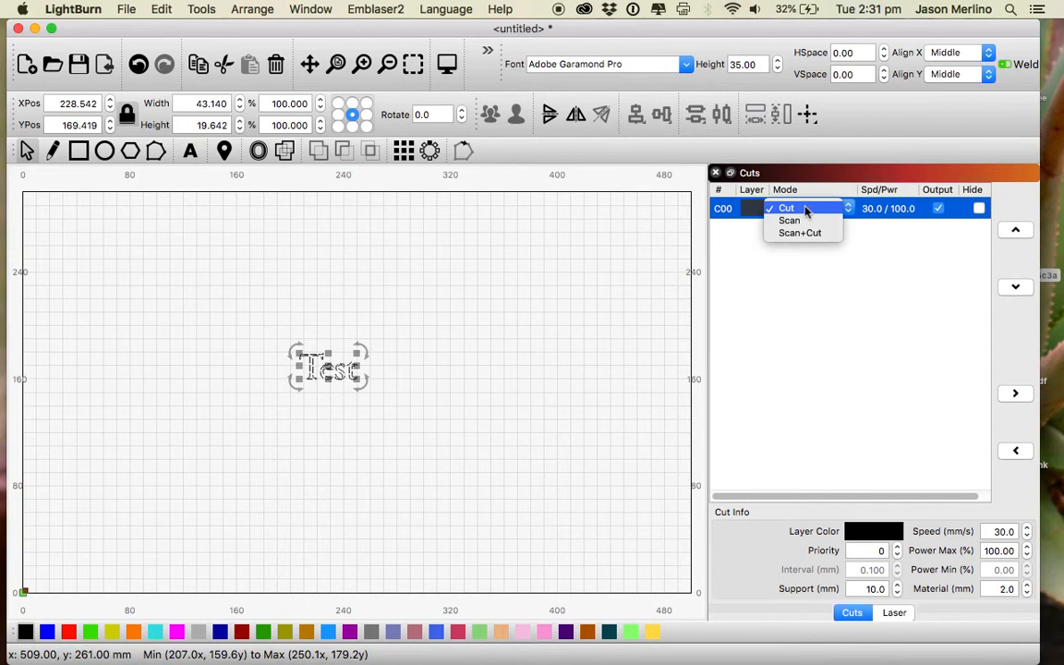
click(797, 221)
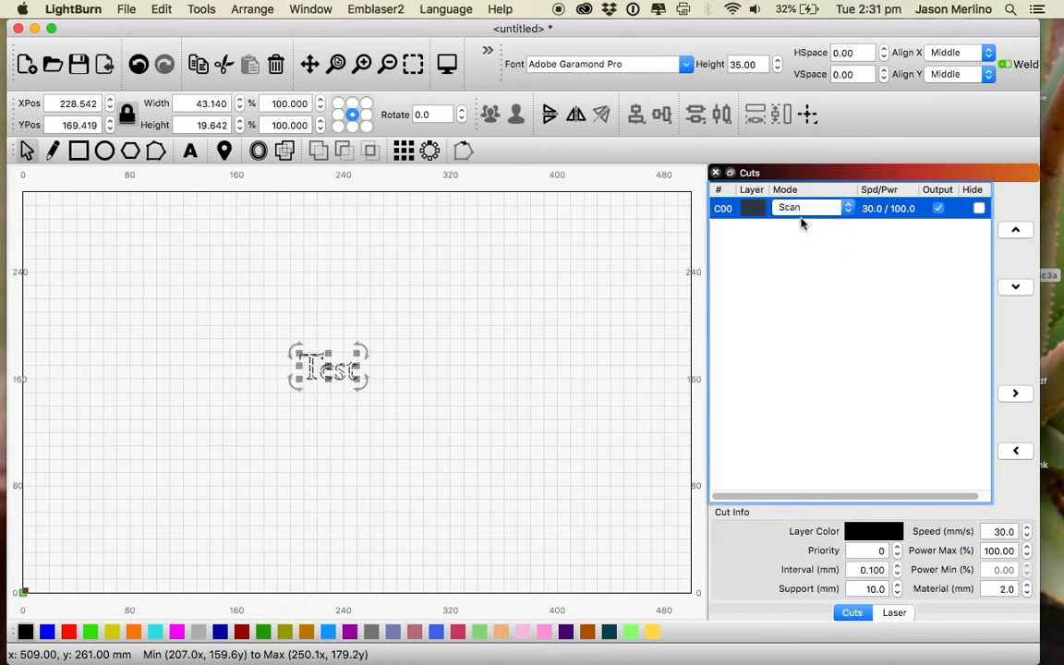
click(447, 63)
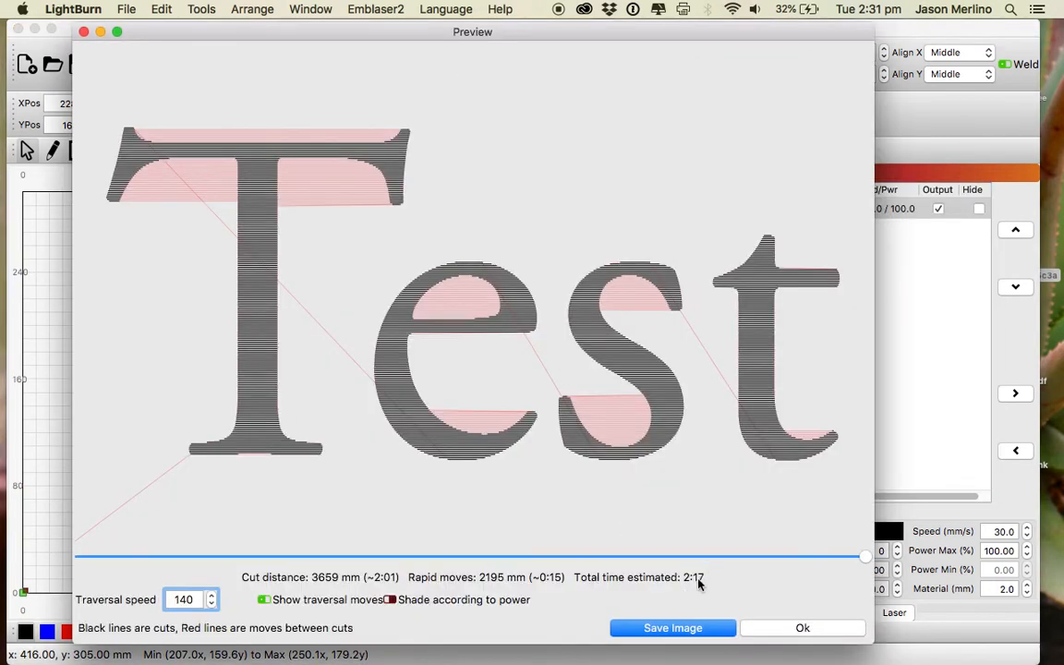
click(787, 628)
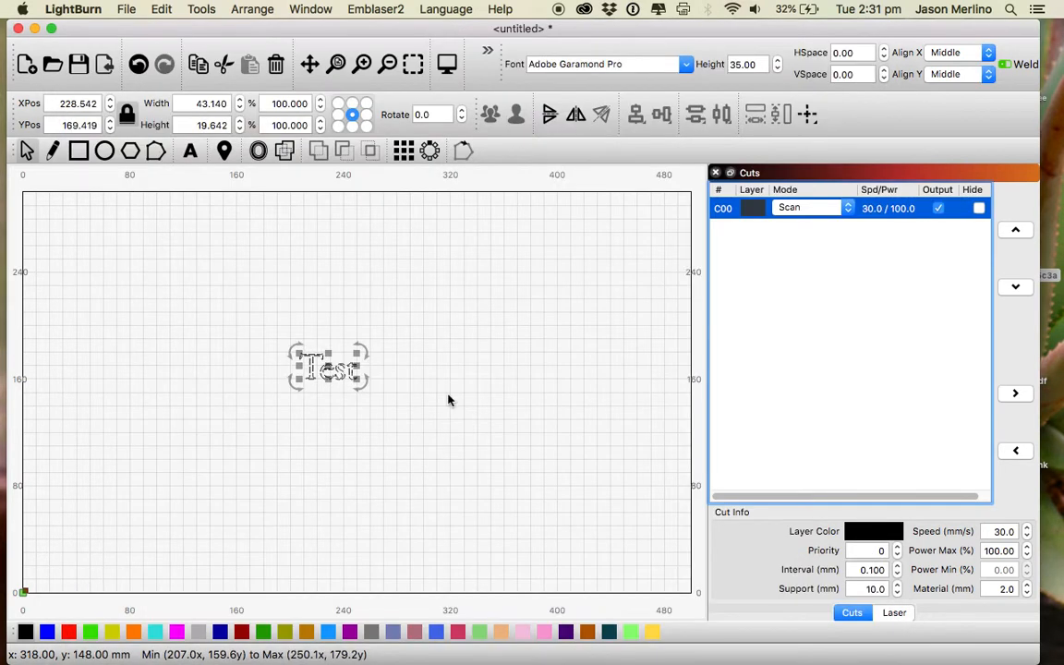
click(449, 399)
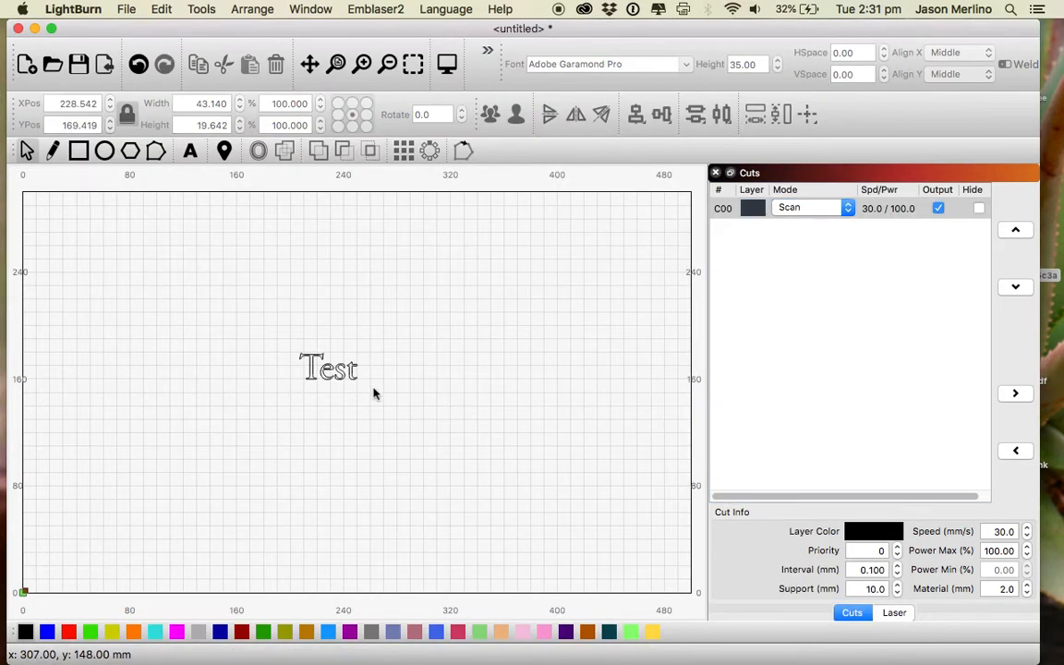
Step: Draw a square of about 86 mm around the "Test" text
click(78, 155)
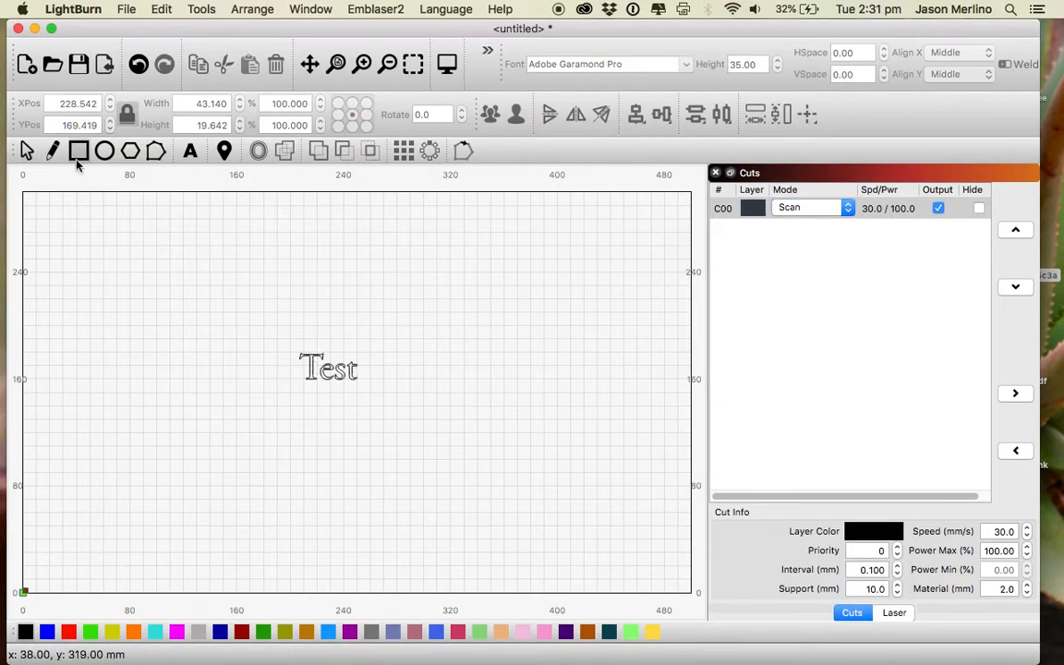
click(275, 339)
drag(275, 339, 388, 408)
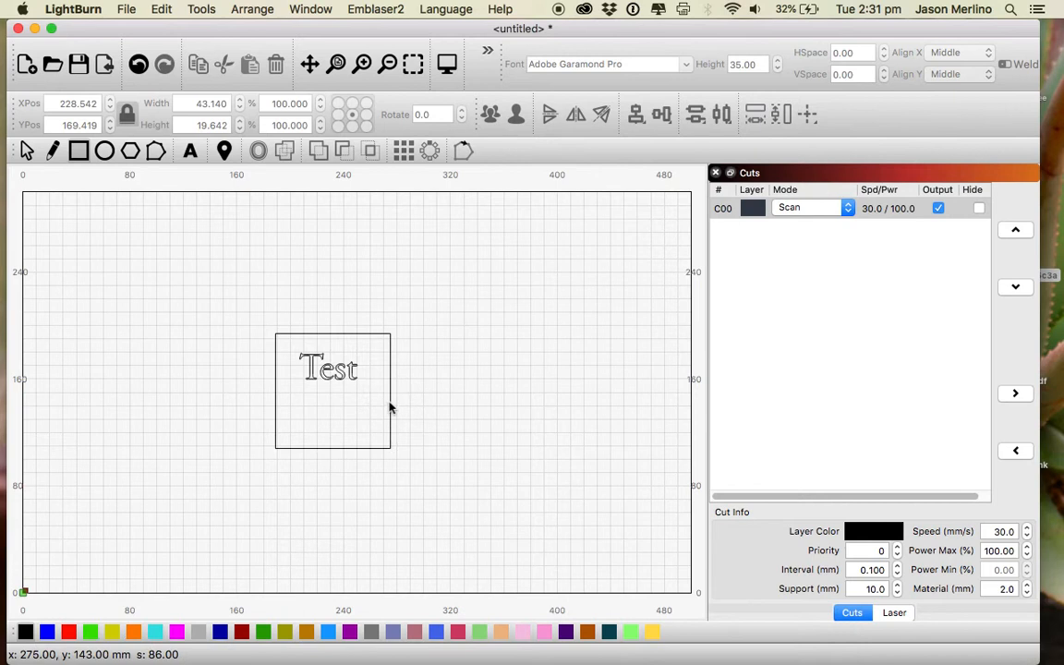
Step: Move the square up so it surrounds the "Test" text more evenly, and select the text together with it
click(28, 151)
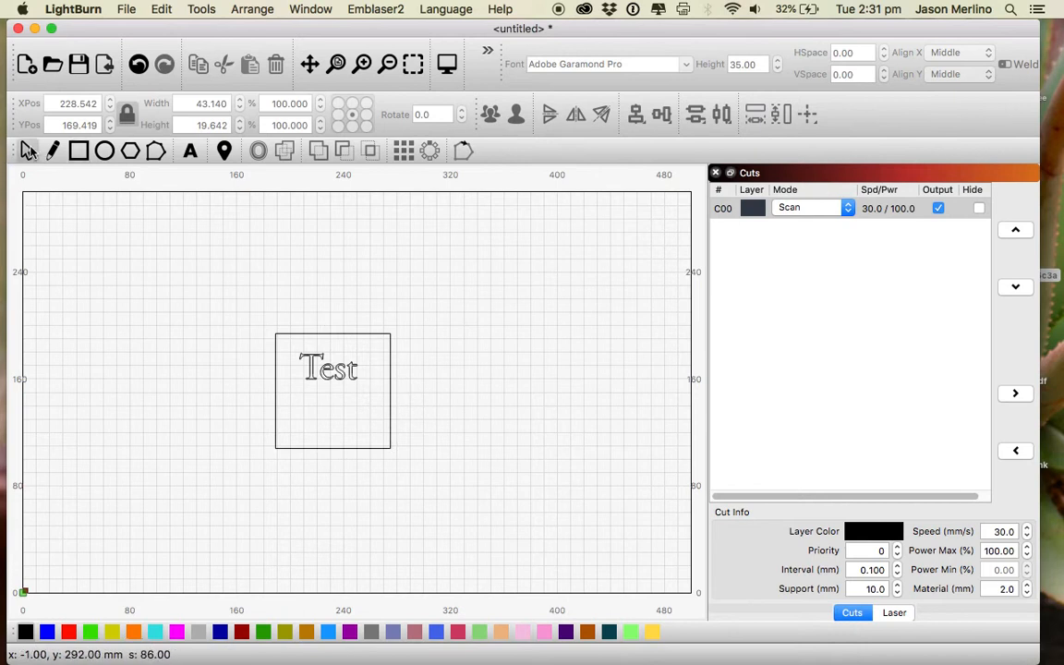
click(390, 373)
drag(389, 372, 387, 367)
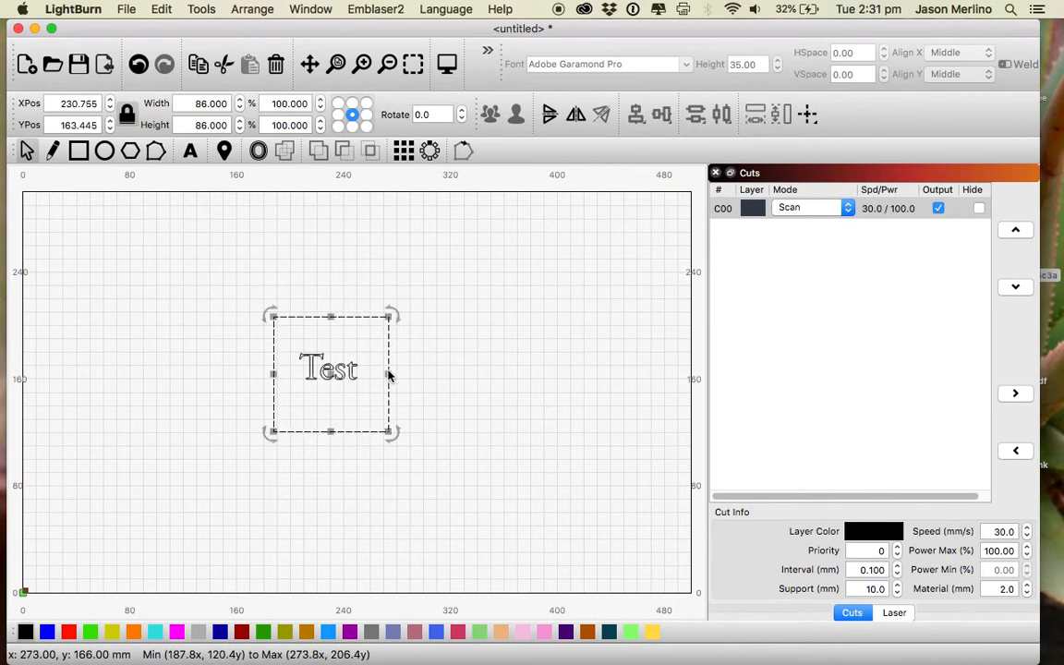
shift+click(312, 369)
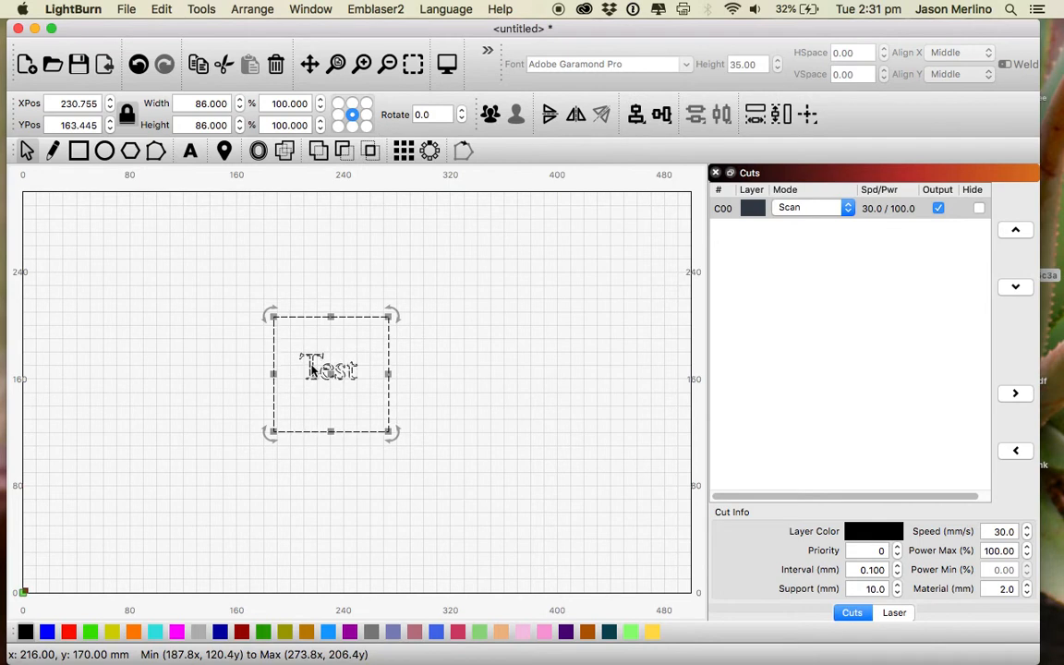
Step: Flip the selected square and text vertically and back, and horizontally and back
click(549, 118)
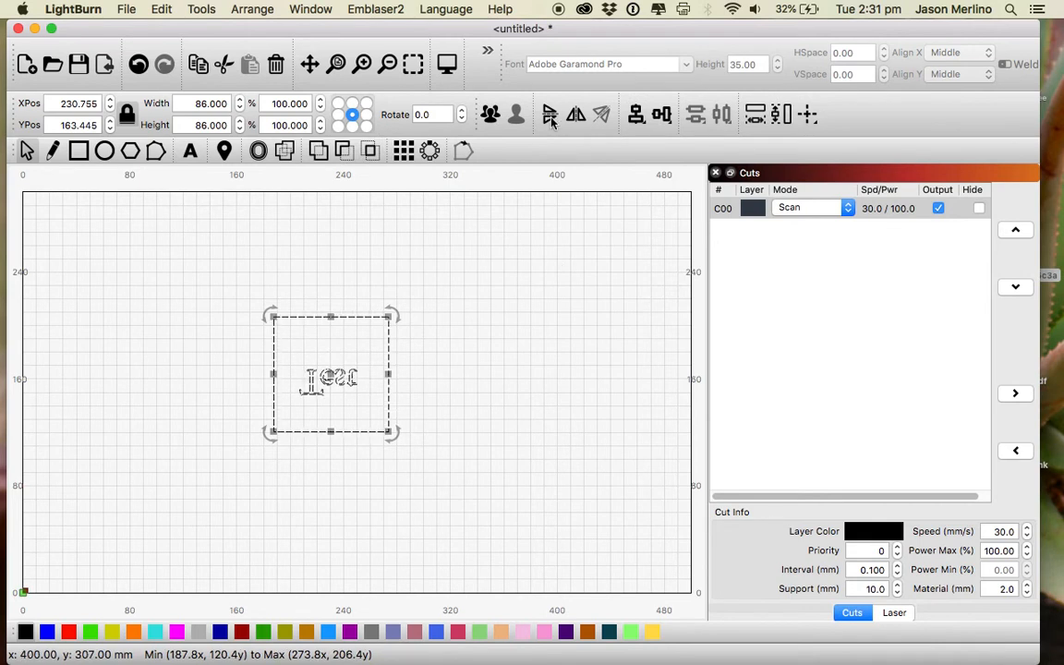
click(552, 121)
click(578, 117)
click(578, 117)
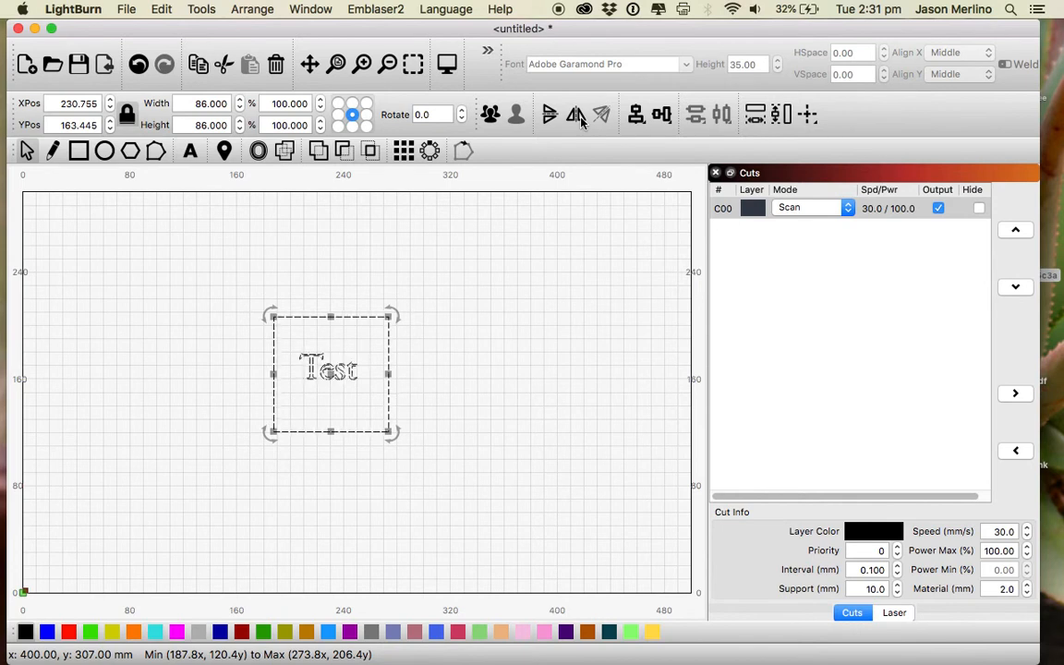
Step: Center the square and the "Test" text on each other with Align V-Center and Align H-Center, and clear the selection
click(642, 120)
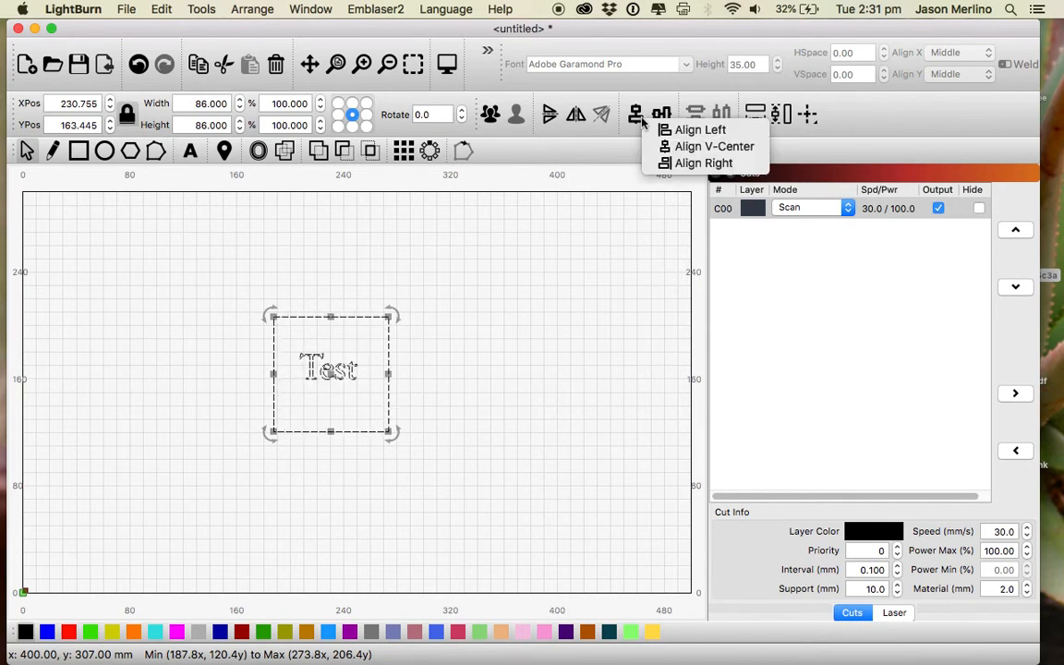
click(694, 147)
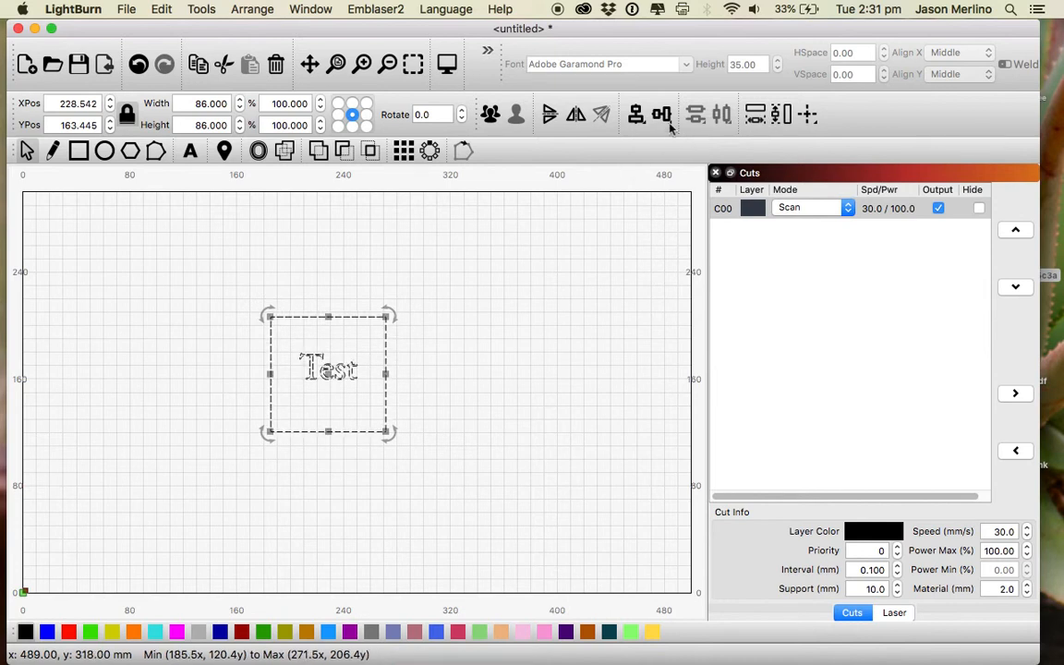
click(671, 127)
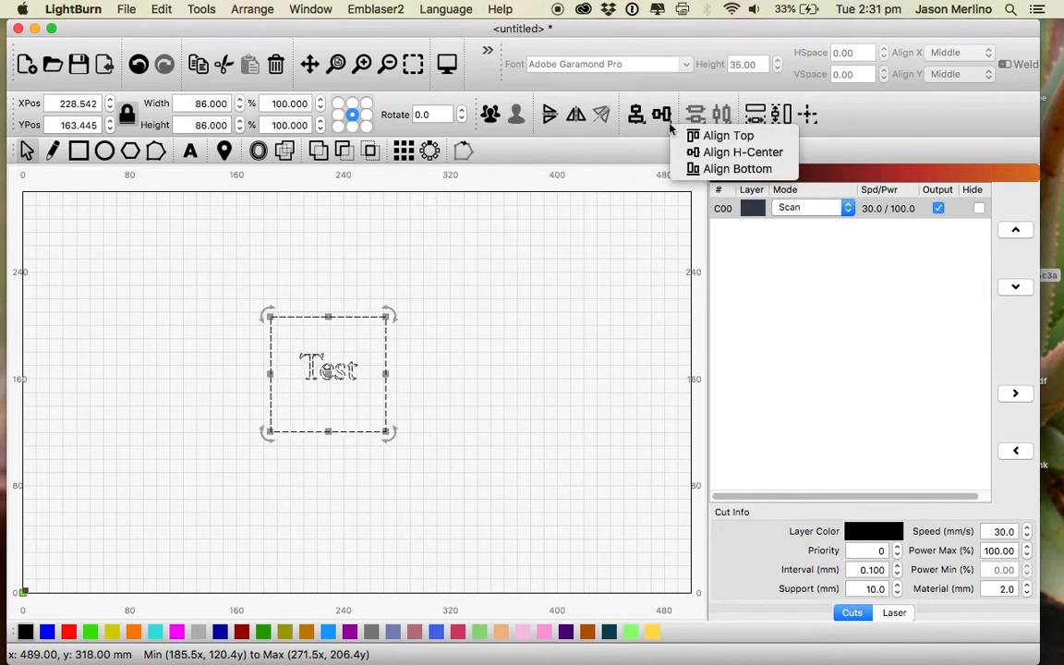
click(716, 152)
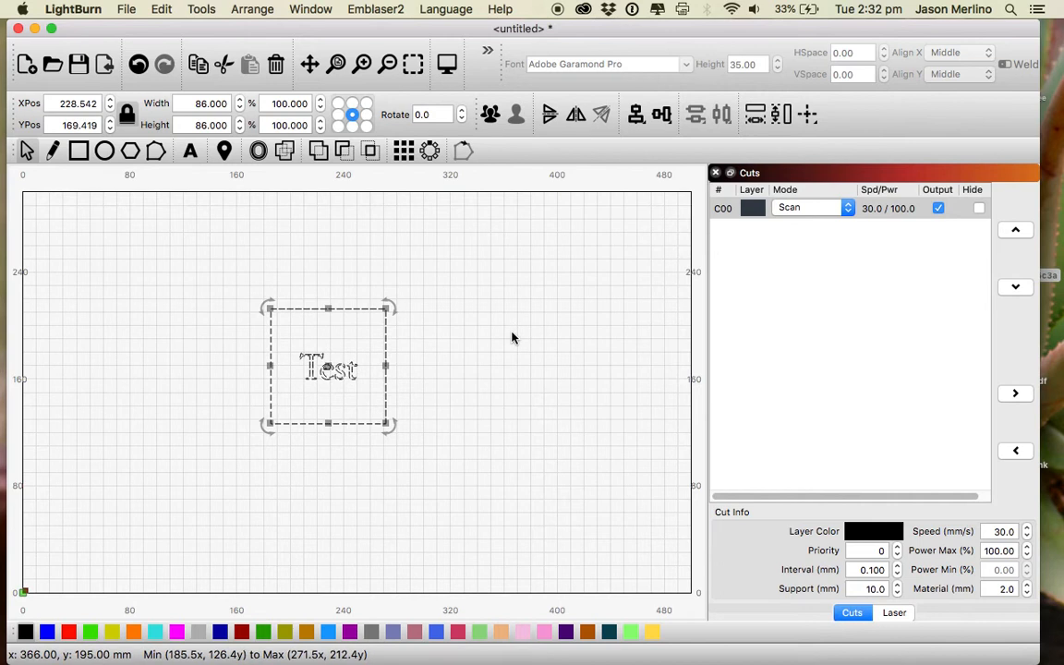
click(421, 382)
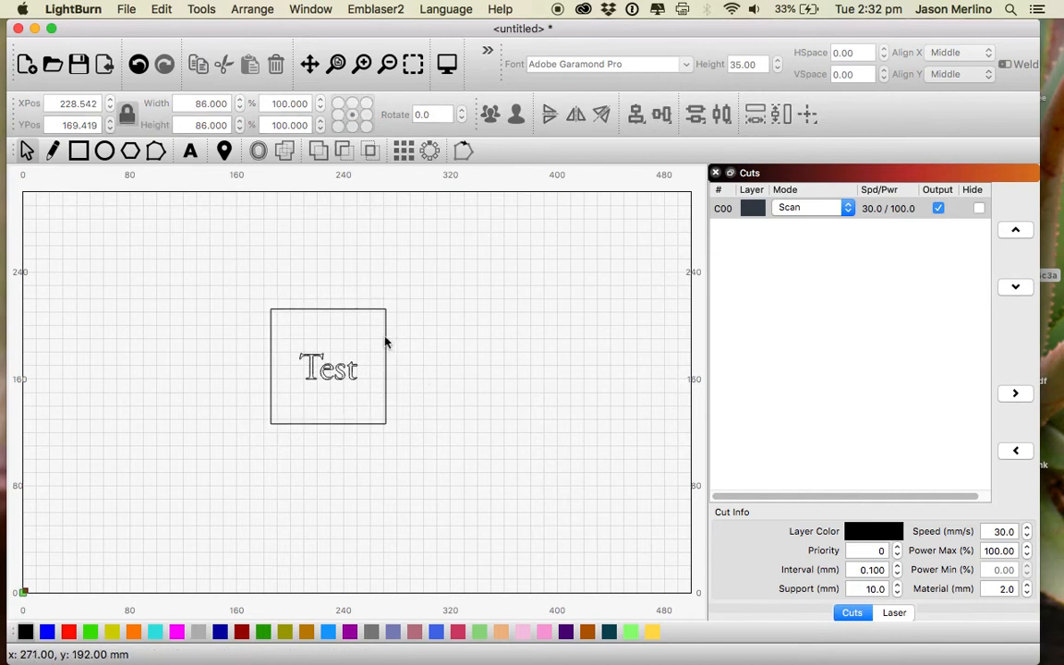
Step: Assign the square to the red layer and review that layer's detailed cut settings
click(386, 343)
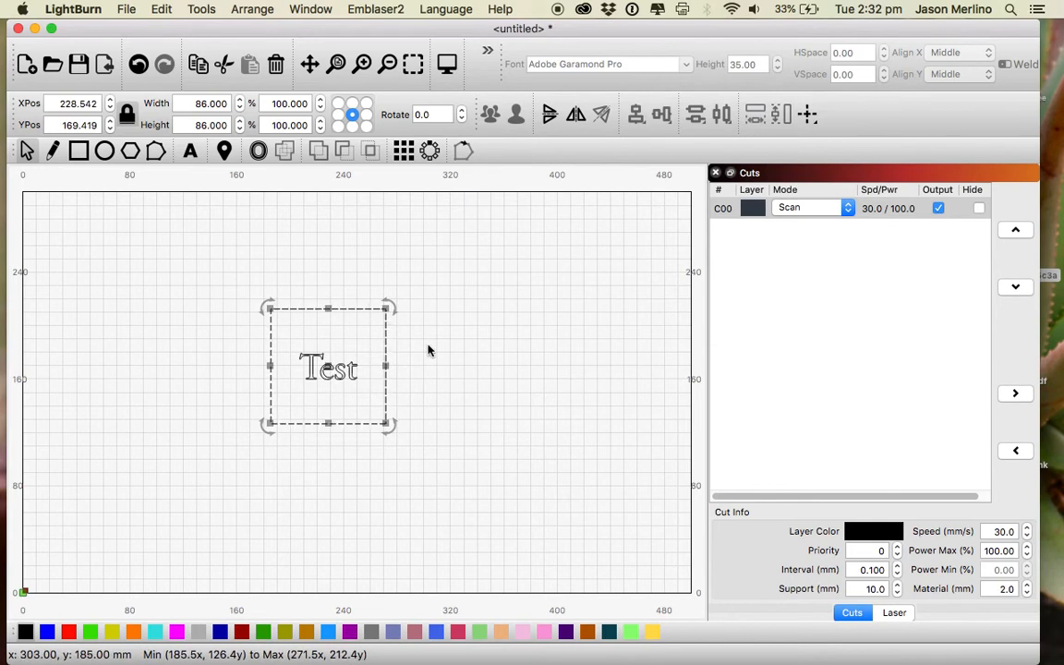
click(70, 632)
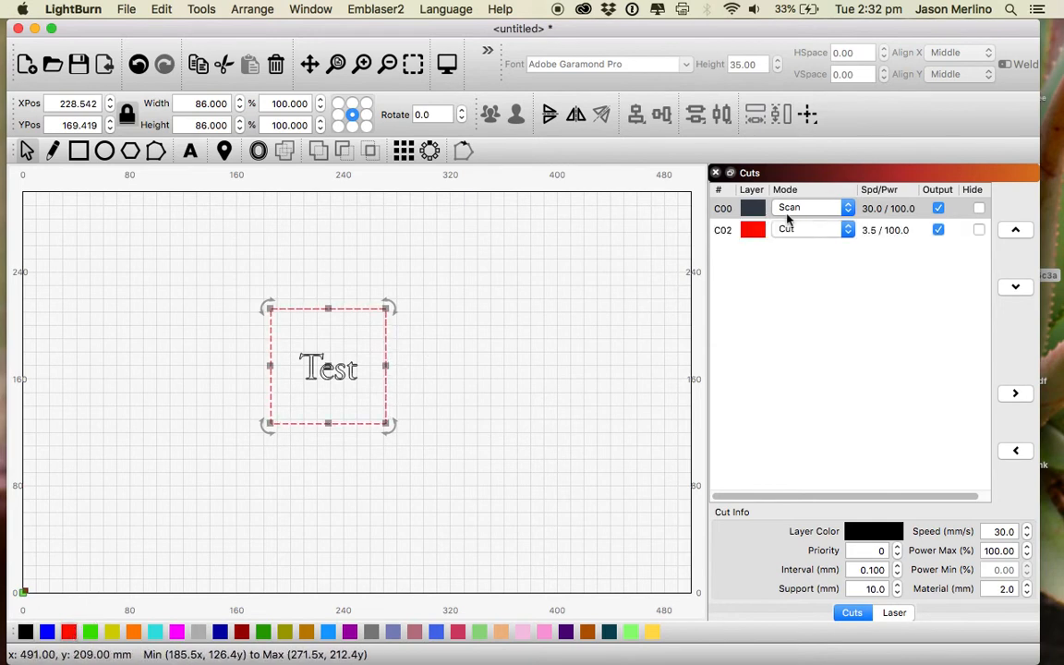
double_click(887, 232)
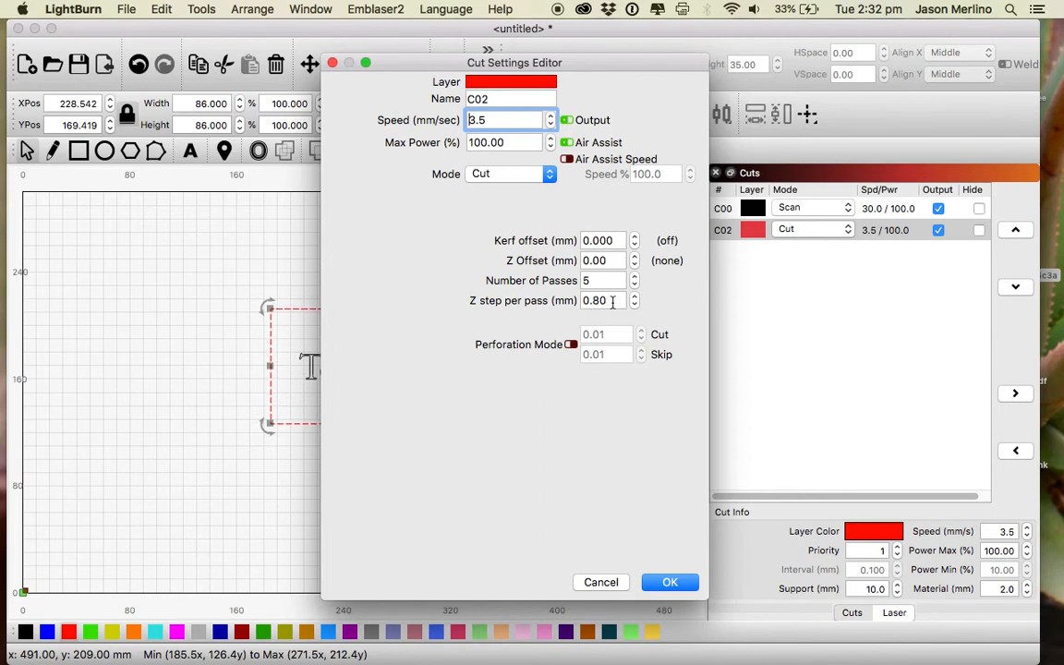
click(665, 584)
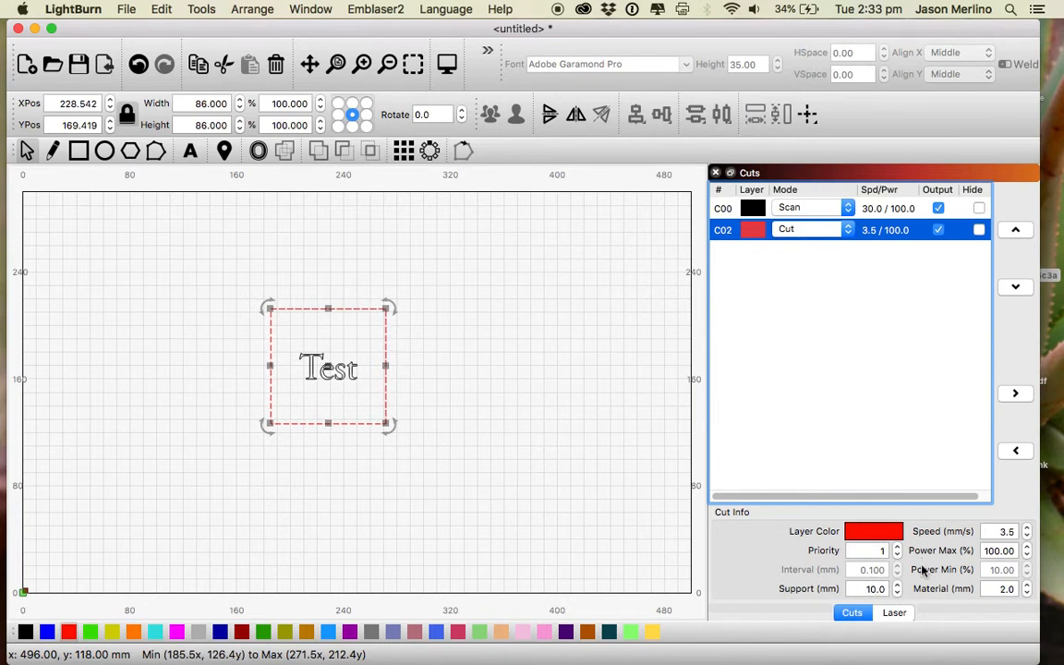
Step: Preview the scanned text together with the cut square and check the estimated job time
click(446, 389)
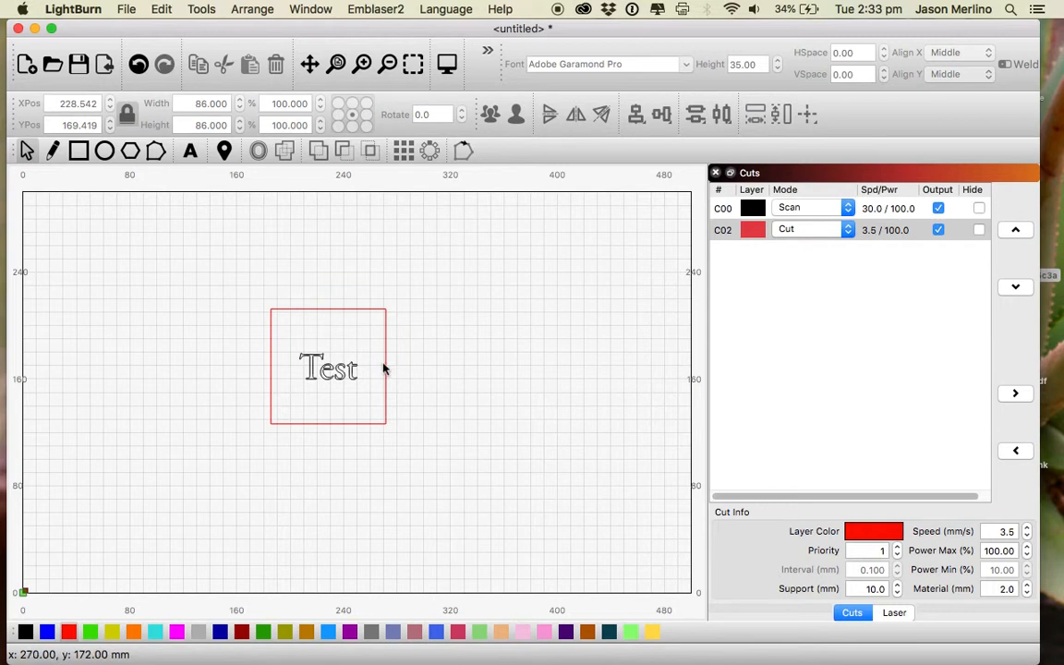
click(448, 64)
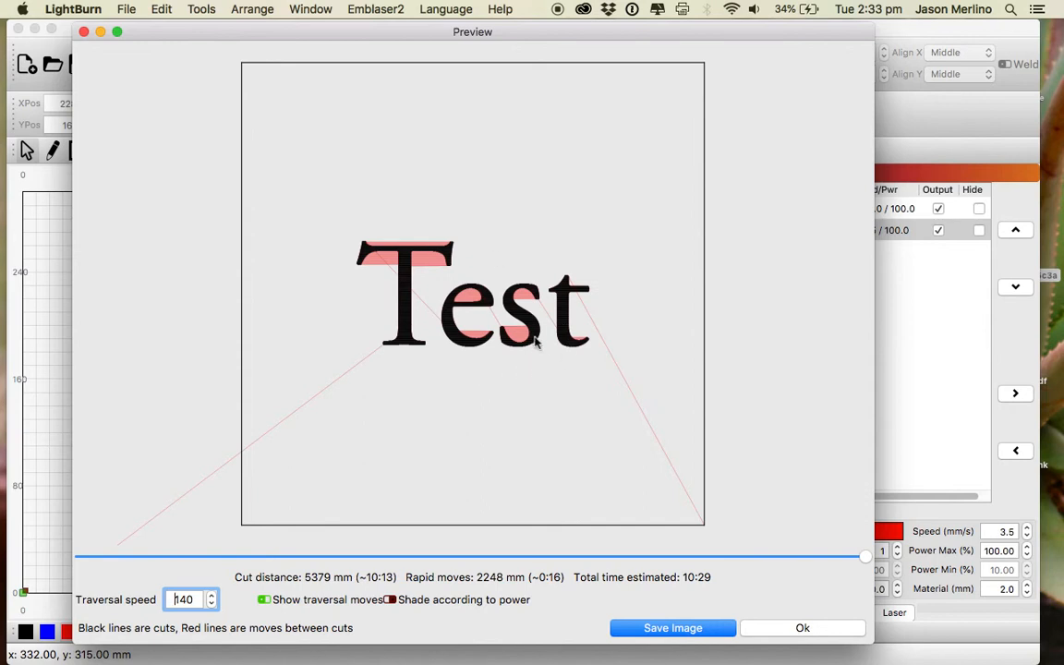
click(798, 630)
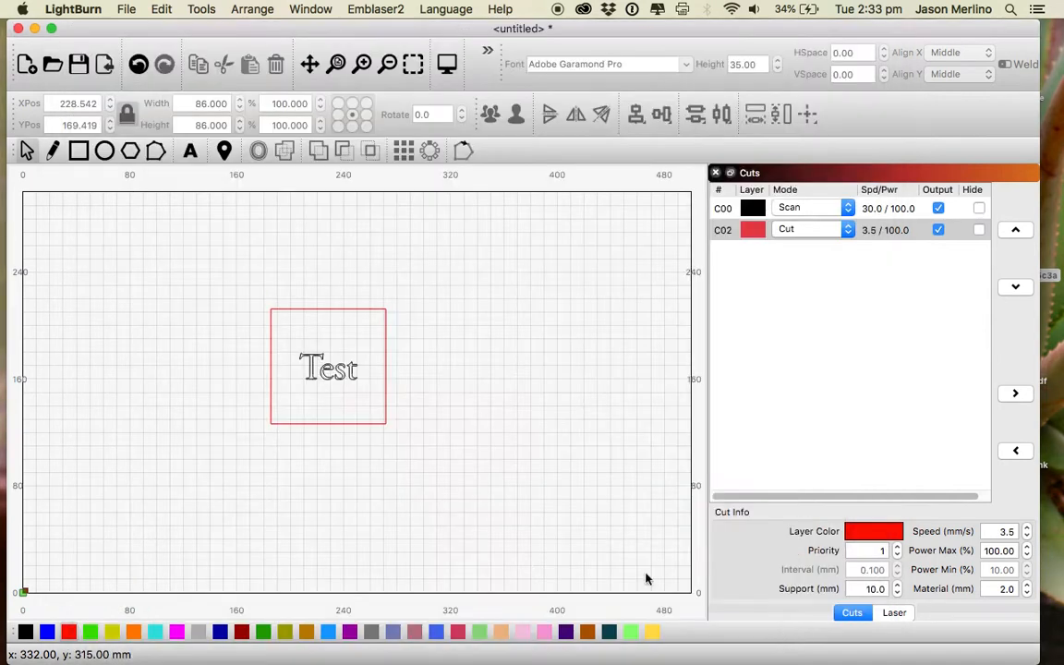
Step: Switch the "Test" text's black layer to Cut mode and review its detailed cut settings
click(342, 370)
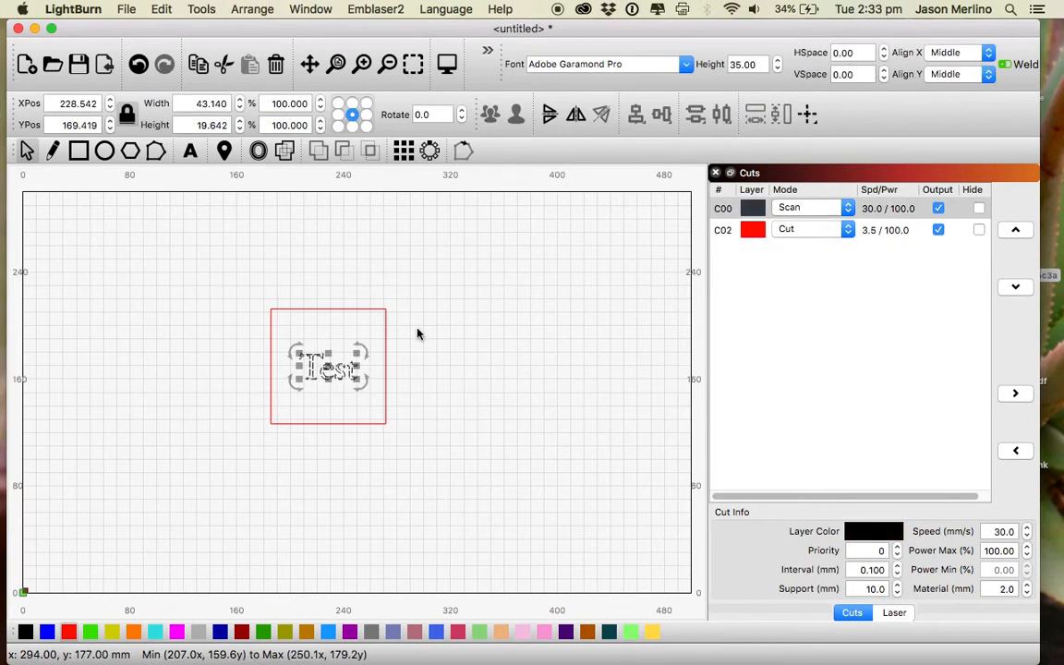
click(805, 209)
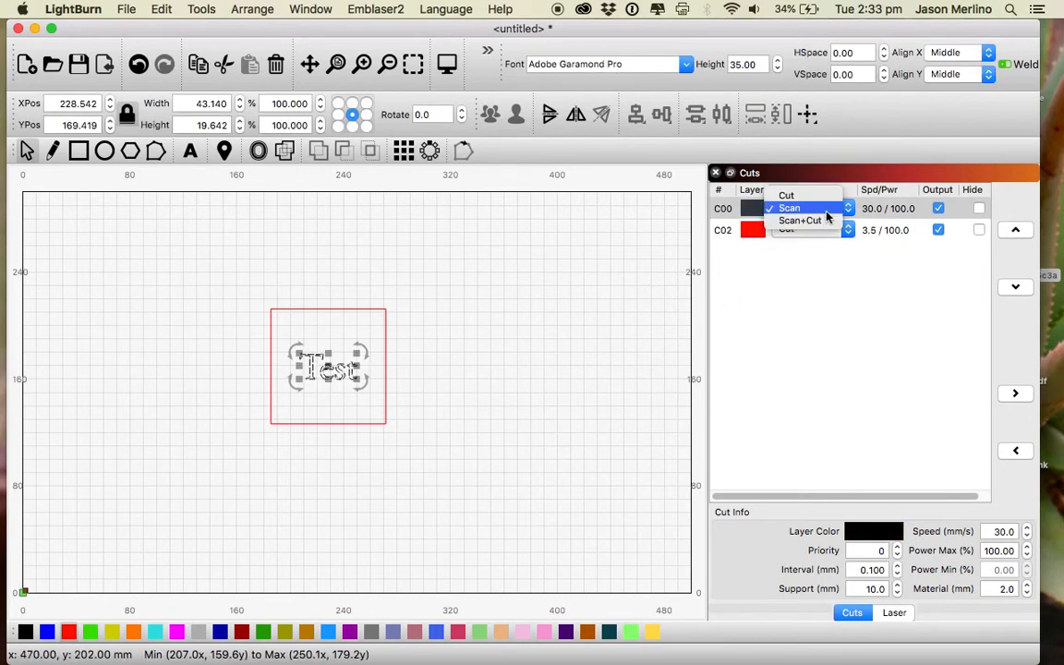
click(805, 198)
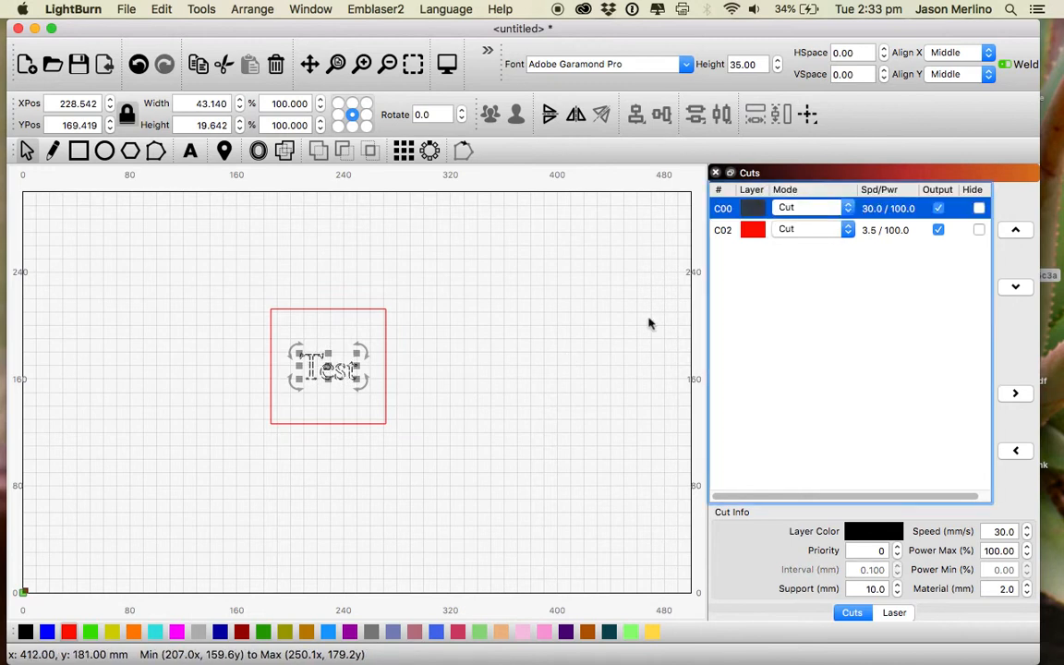
double_click(888, 209)
click(670, 582)
Step: Preview the cut paths of the text outline and square, and check the estimated time
click(446, 64)
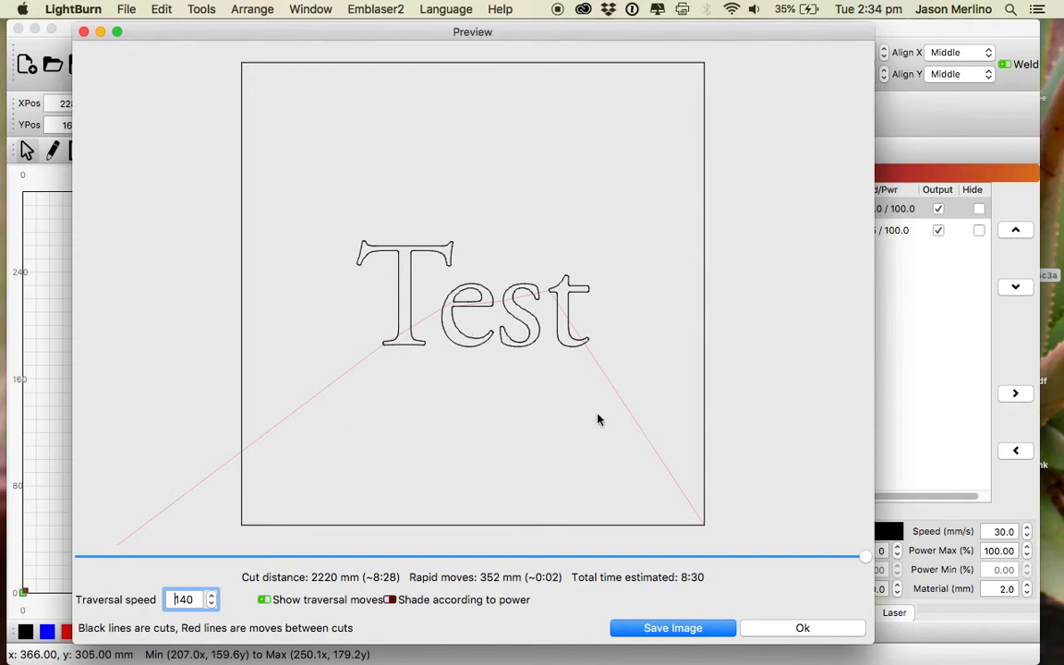
click(803, 629)
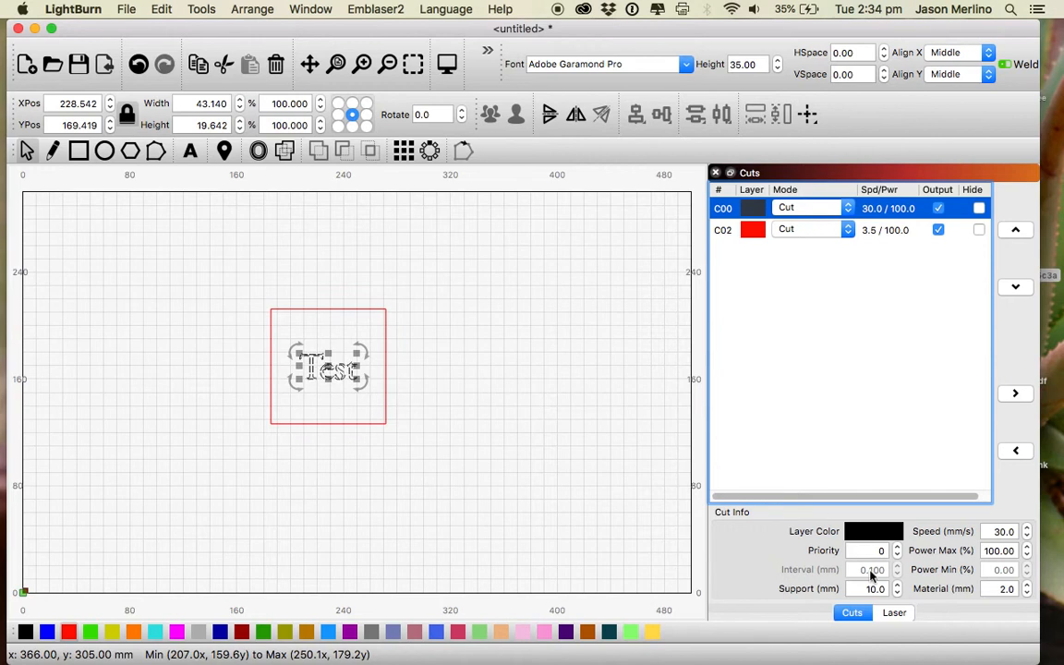
Step: Show the laser control options for running the job
click(892, 613)
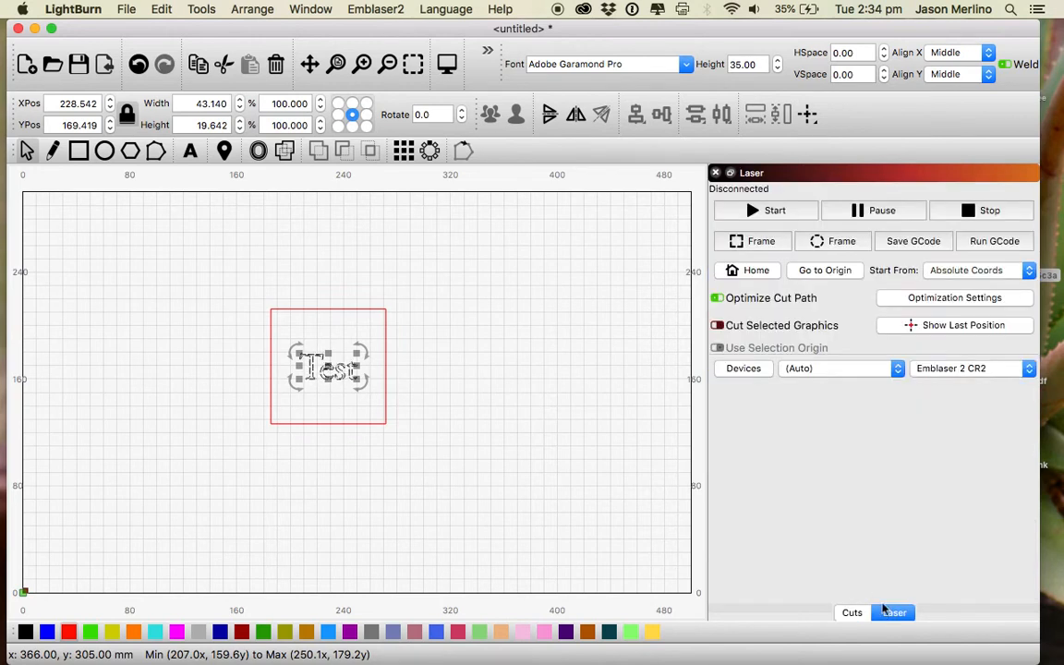